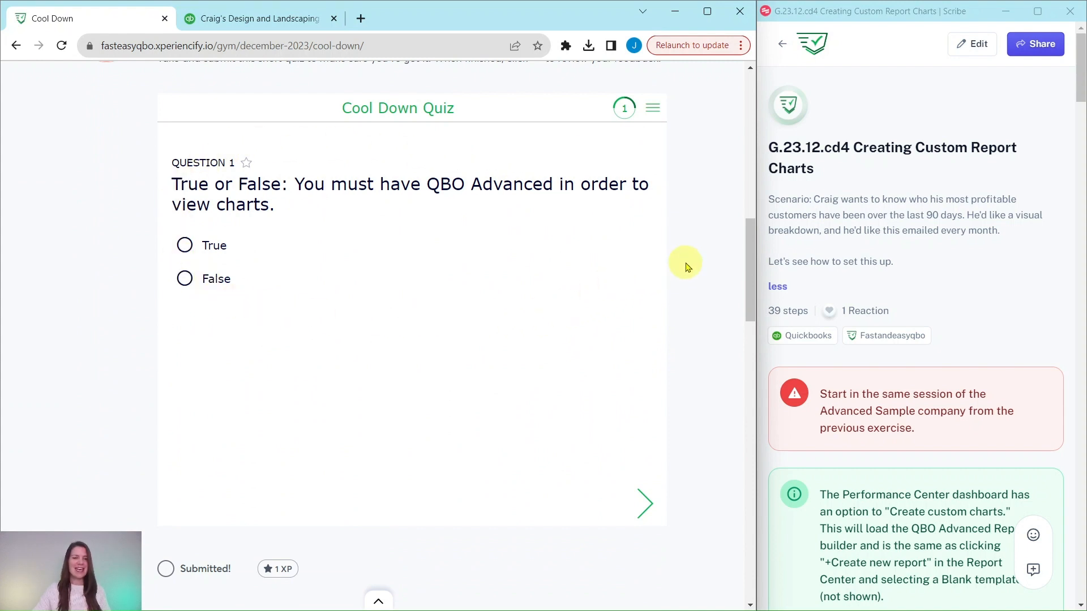
- Review the hands-on practice exercises on the Cool Down lesson page and the opening notes of the custom report charts guide
{"action": "scroll", "coordinate": [684, 266], "scroll_direction": "down", "scroll_amount": 6}
{"action": "scroll", "coordinate": [686, 266], "scroll_direction": "down", "scroll_amount": 4}
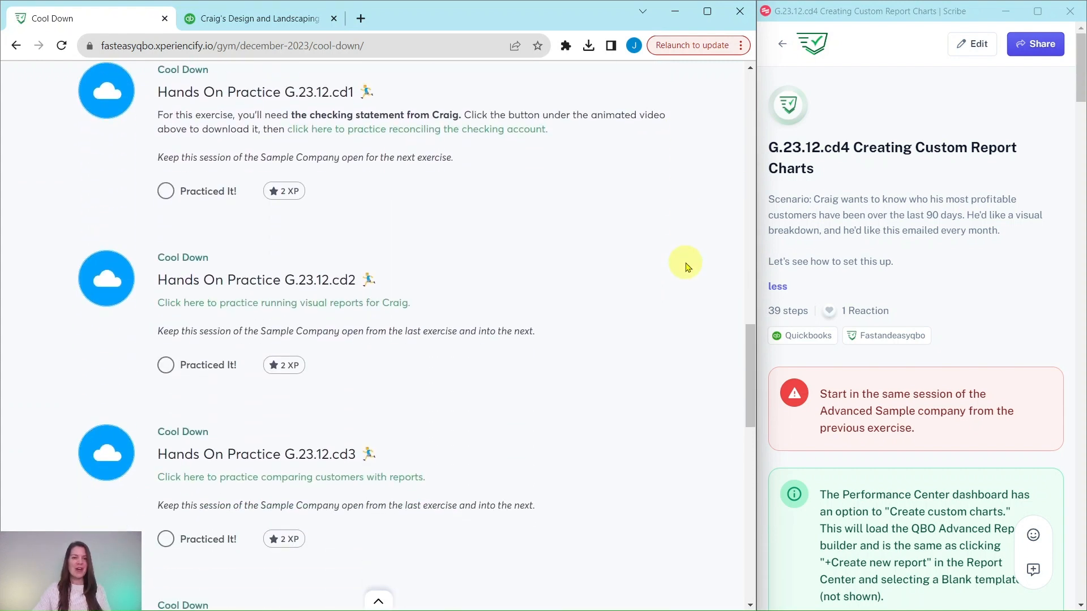
{"action": "scroll", "coordinate": [686, 266], "scroll_direction": "down", "scroll_amount": 4}
{"action": "scroll", "coordinate": [686, 266], "scroll_direction": "down", "scroll_amount": 5}
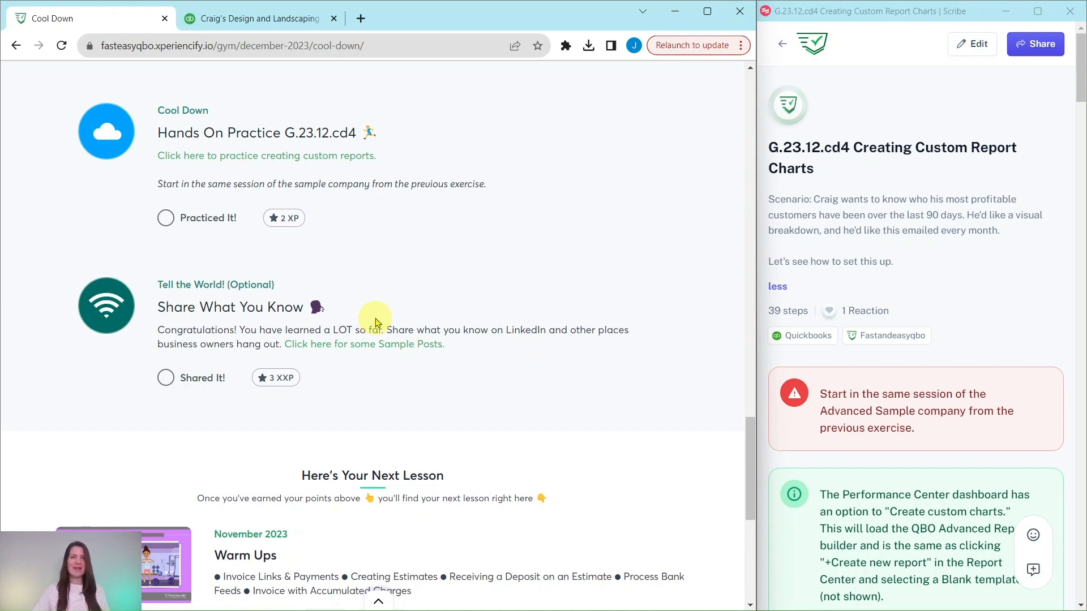
{"action": "scroll", "coordinate": [390, 320], "scroll_direction": "up", "scroll_amount": 1}
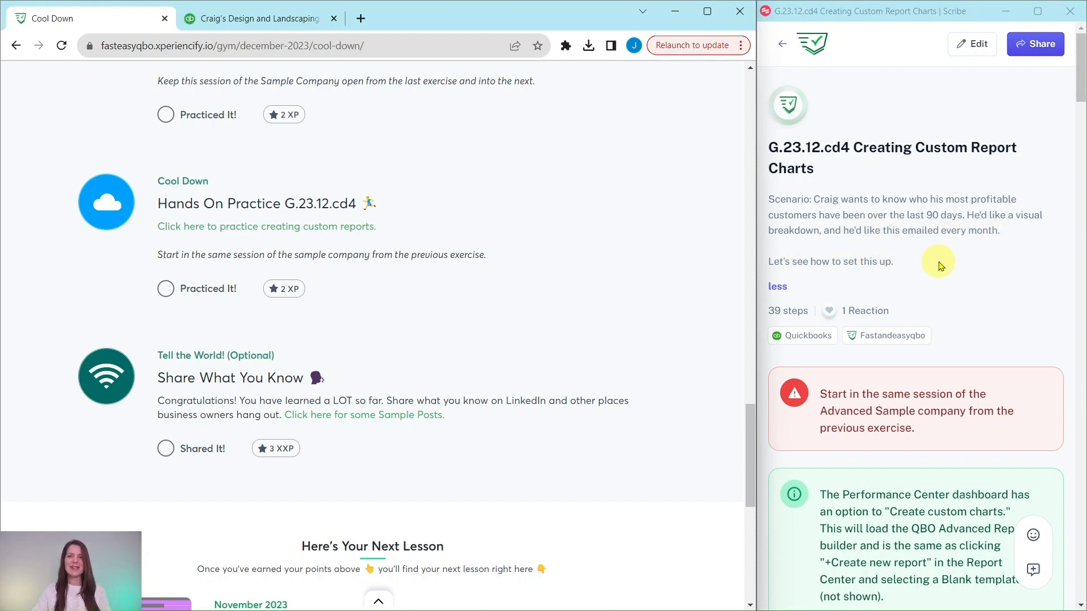
{"action": "scroll", "coordinate": [939, 264], "scroll_direction": "down", "scroll_amount": 4}
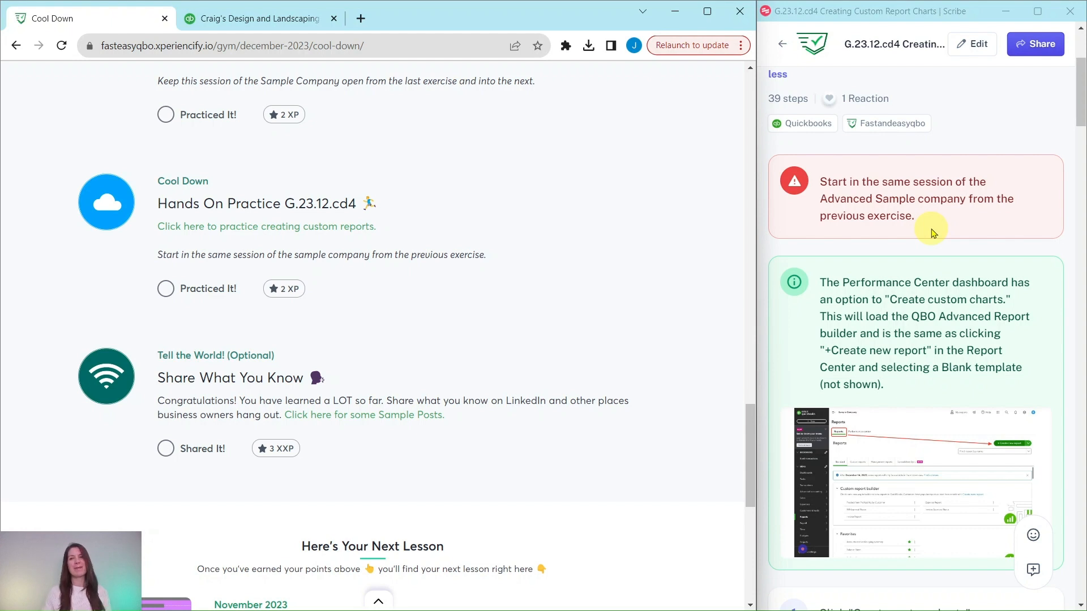
{"action": "scroll", "coordinate": [933, 232], "scroll_direction": "down", "scroll_amount": 3}
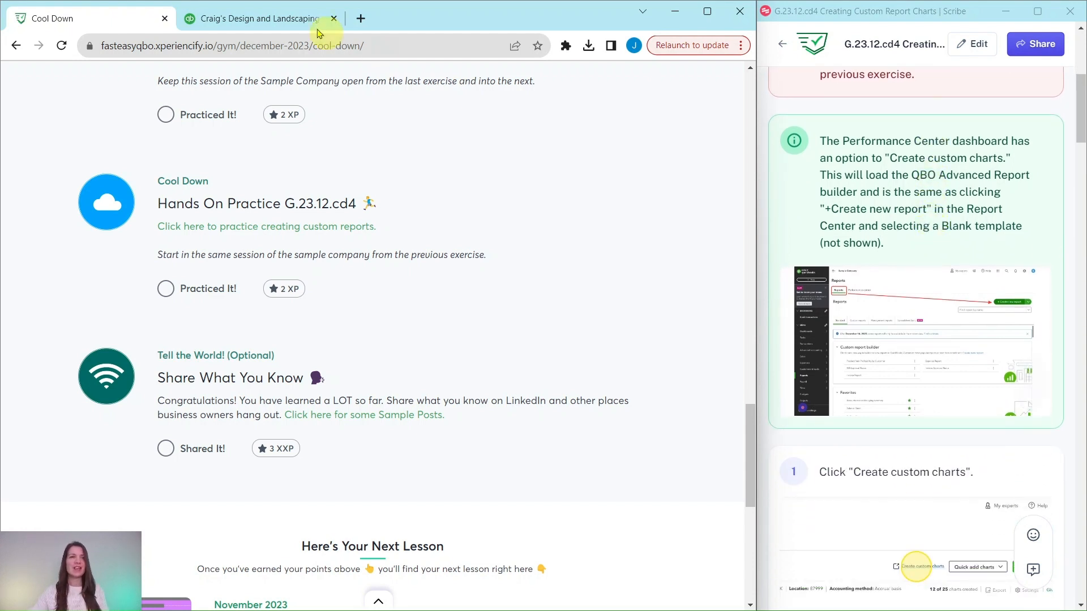
- Switch to QuickBooks and create custom charts from the Performance center, starting with the report creation wizard
{"action": "left_click", "coordinate": [265, 17]}
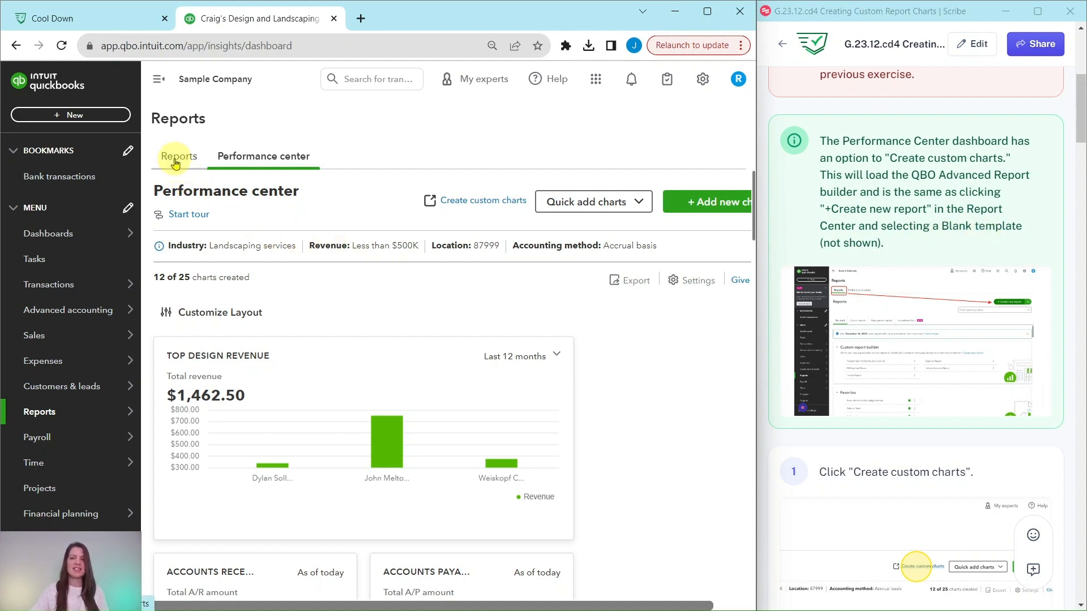
{"action": "scroll", "coordinate": [944, 229], "scroll_direction": "down", "scroll_amount": 2}
{"action": "scroll", "coordinate": [945, 229], "scroll_direction": "down", "scroll_amount": 2}
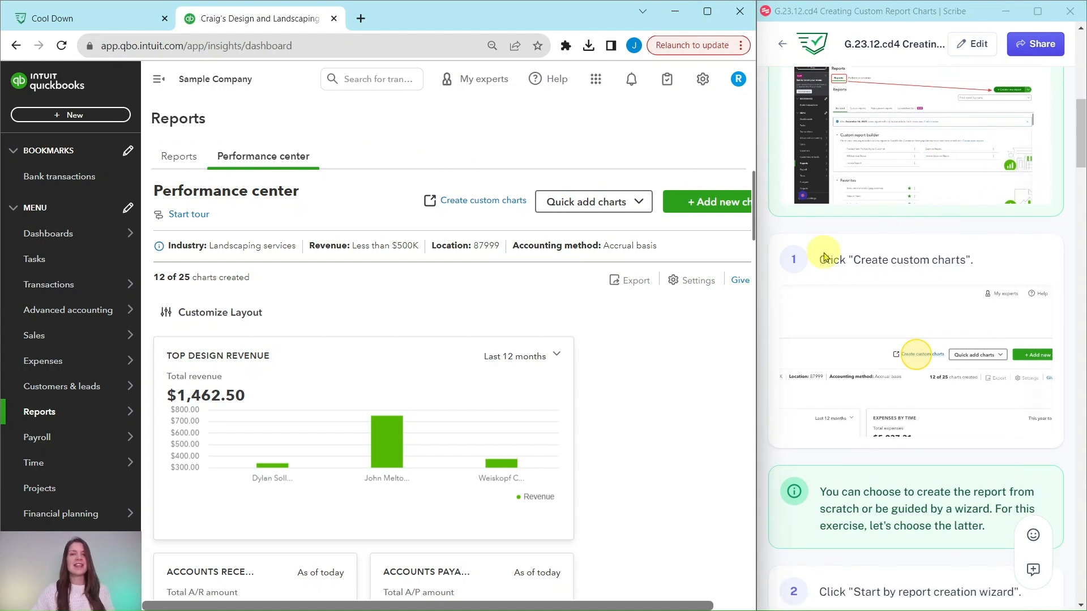
{"action": "left_click", "coordinate": [479, 203]}
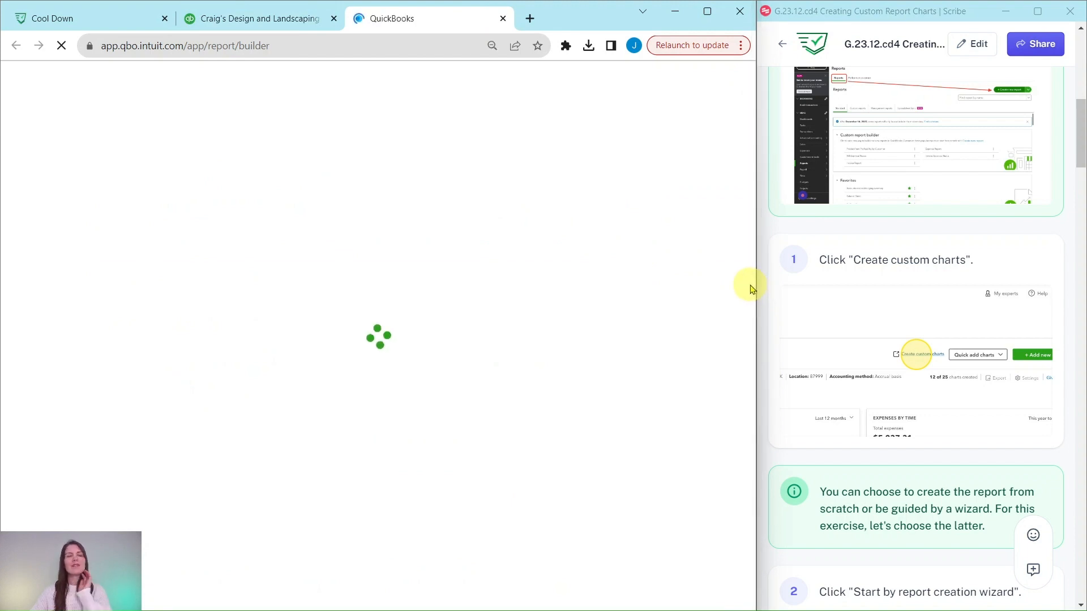
{"action": "scroll", "coordinate": [892, 290], "scroll_direction": "down", "scroll_amount": 5}
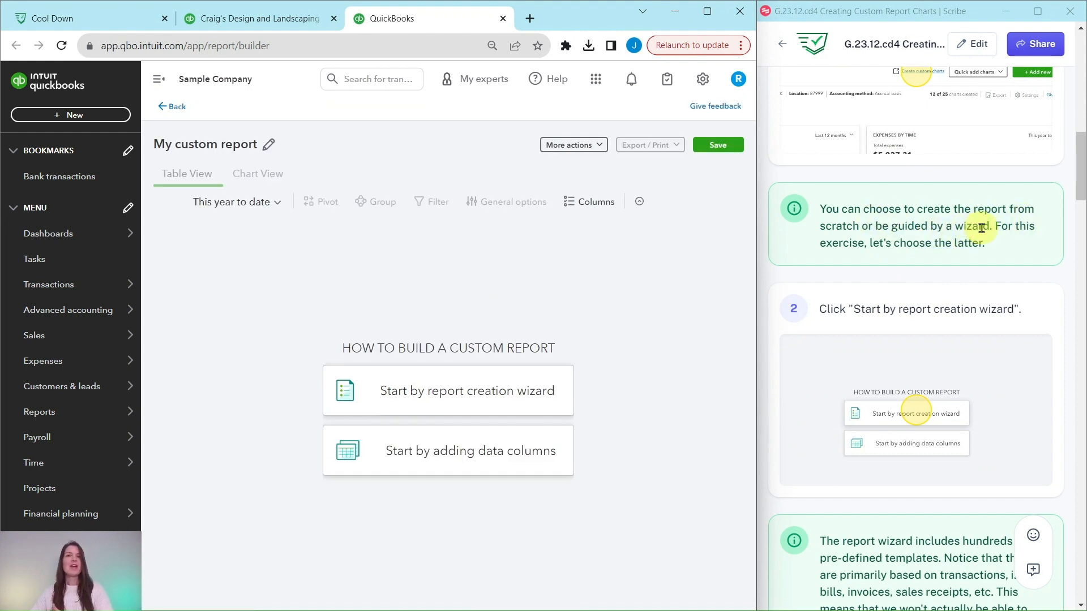
{"action": "scroll", "coordinate": [972, 266], "scroll_direction": "down", "scroll_amount": 1}
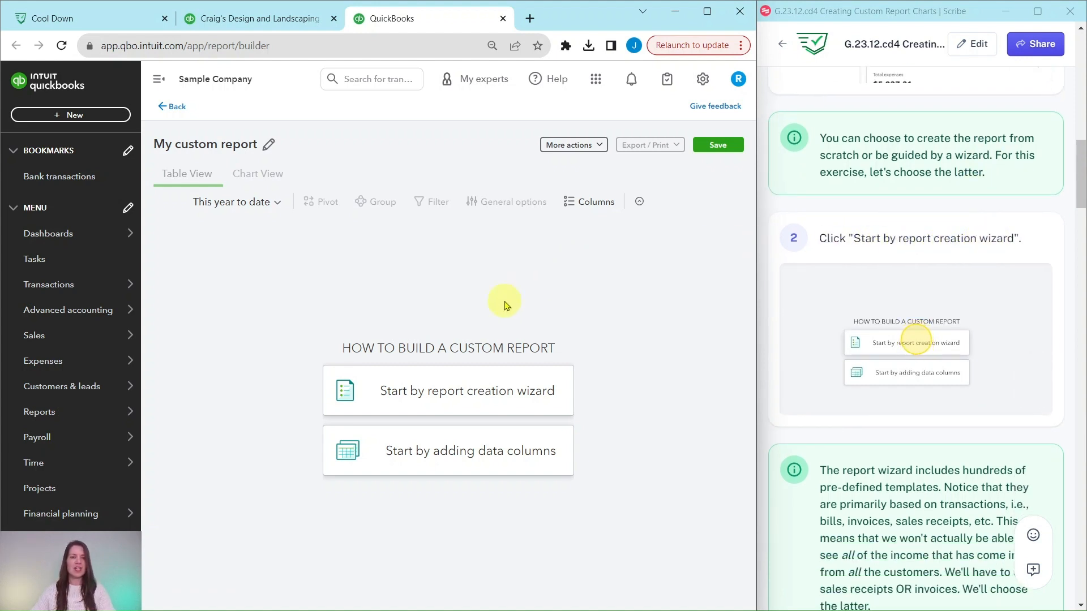
{"action": "left_click", "coordinate": [439, 390]}
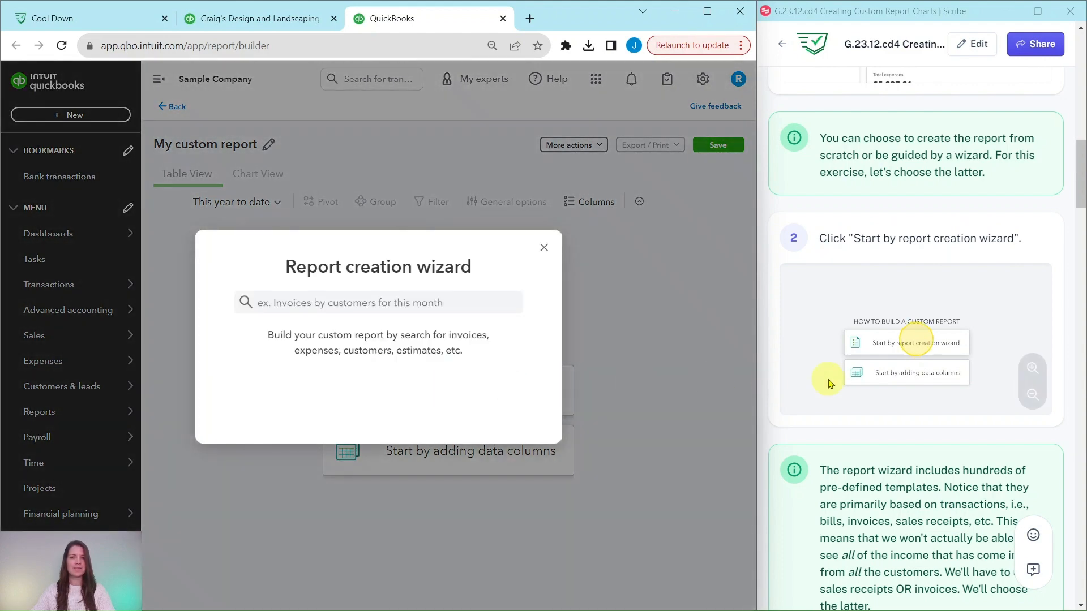
- Search the report creation wizard for "invoices by cus" and build the report from the "Invoices by customer name" template
{"action": "scroll", "coordinate": [843, 371], "scroll_direction": "down", "scroll_amount": 3}
{"action": "scroll", "coordinate": [847, 368], "scroll_direction": "down", "scroll_amount": 5}
{"action": "scroll", "coordinate": [832, 125], "scroll_direction": "up", "scroll_amount": 2}
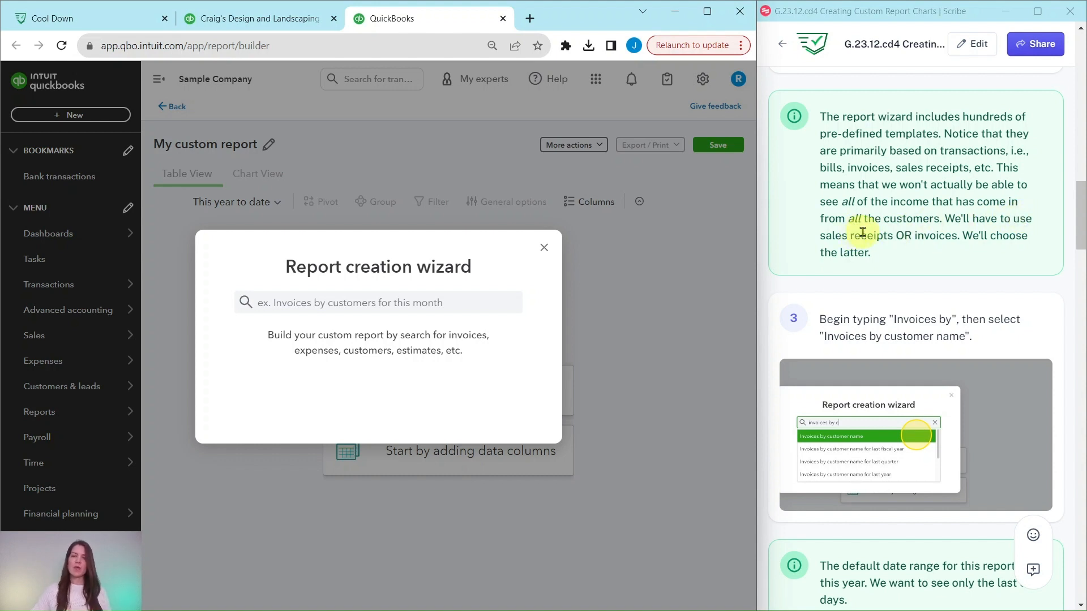
{"action": "scroll", "coordinate": [862, 231], "scroll_direction": "down", "scroll_amount": 1}
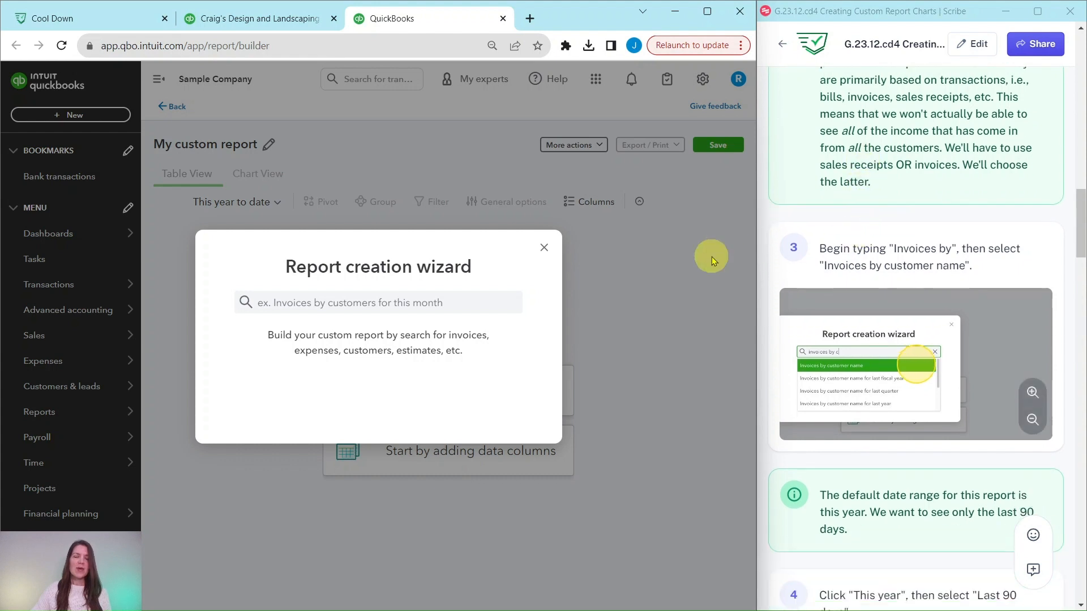
{"action": "left_click", "coordinate": [350, 304]}
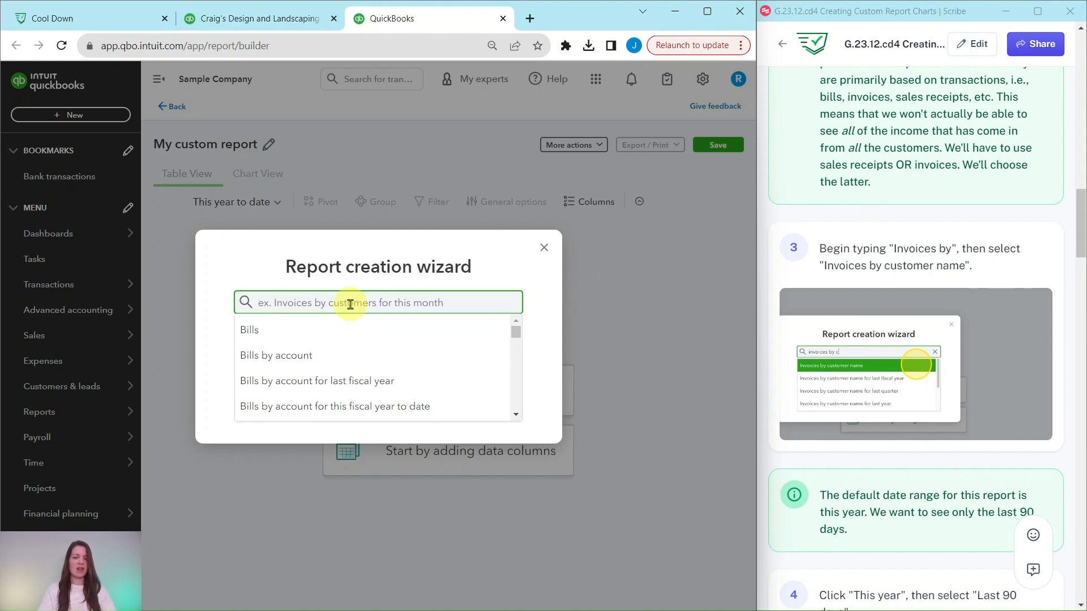
{"action": "type", "text": "invoices"}
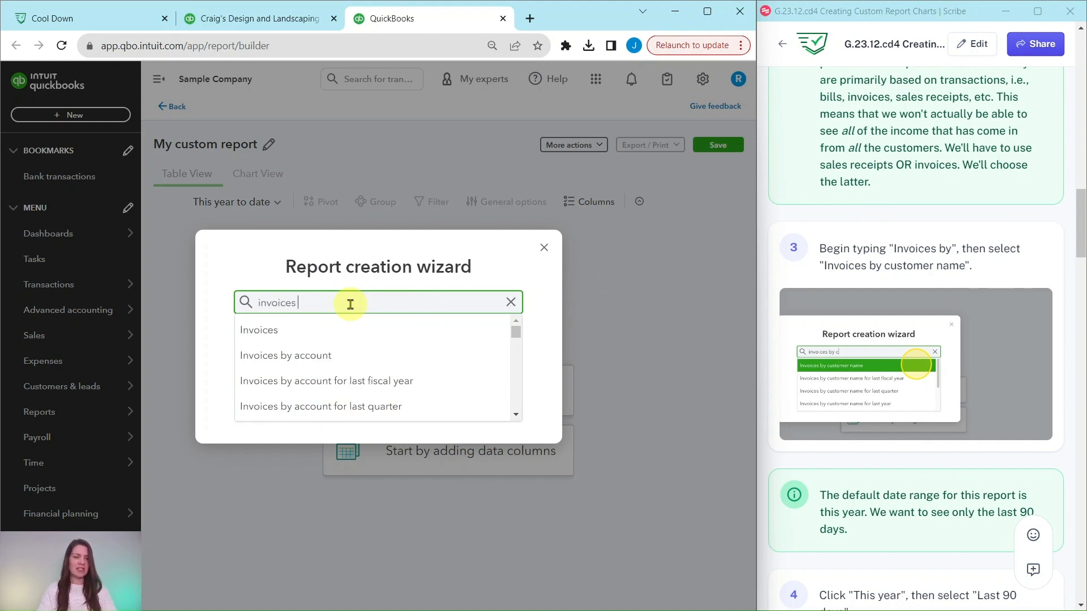
{"action": "type", "text": " by cus"}
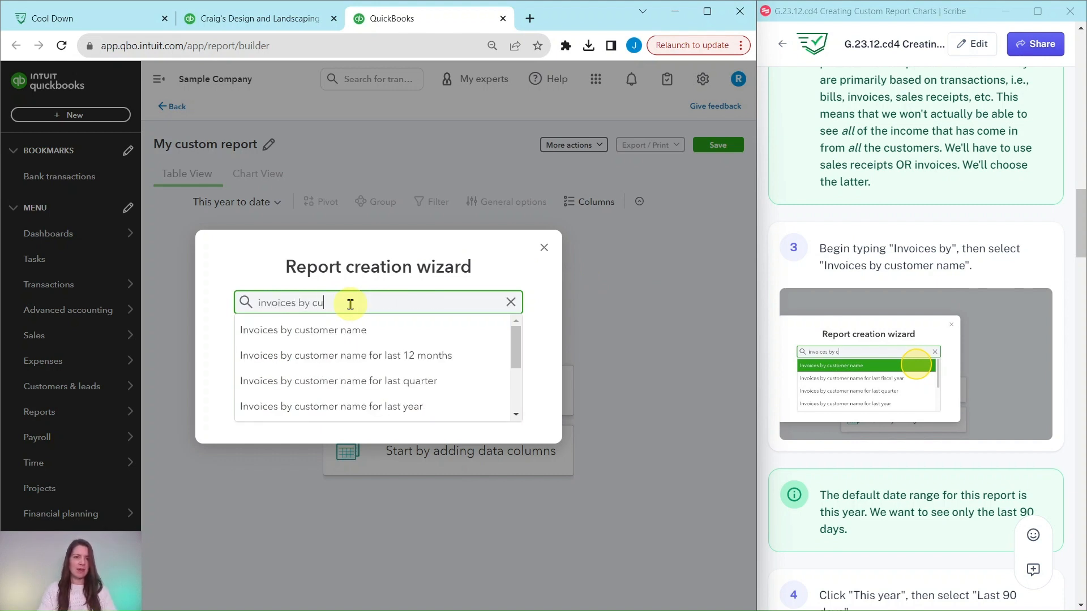
{"action": "left_click", "coordinate": [337, 331]}
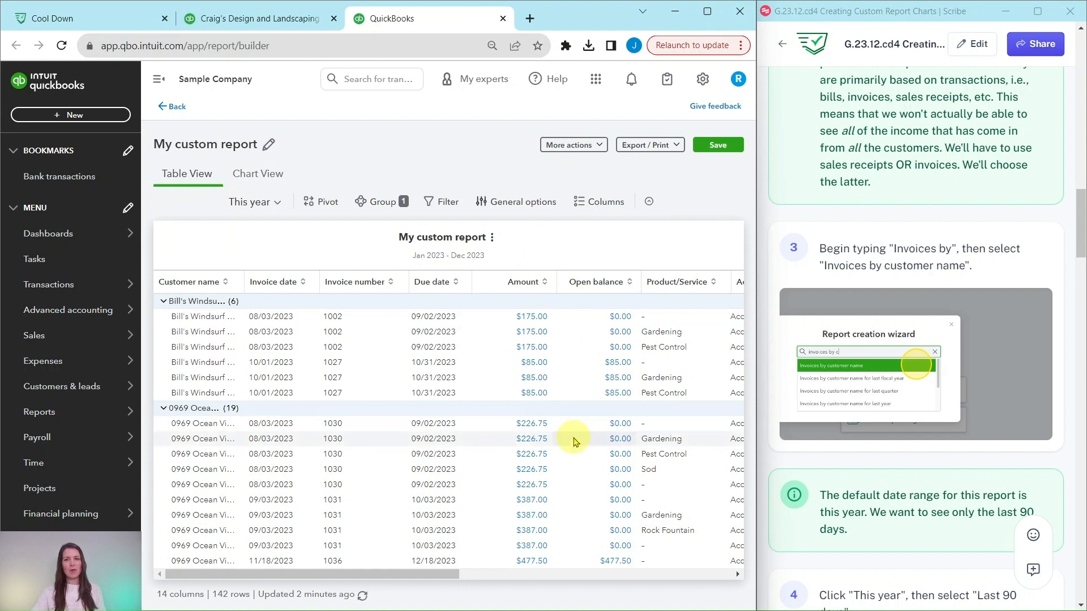
- Set the custom report's date range to Last 90 days
{"action": "scroll", "coordinate": [829, 435], "scroll_direction": "down", "scroll_amount": 5}
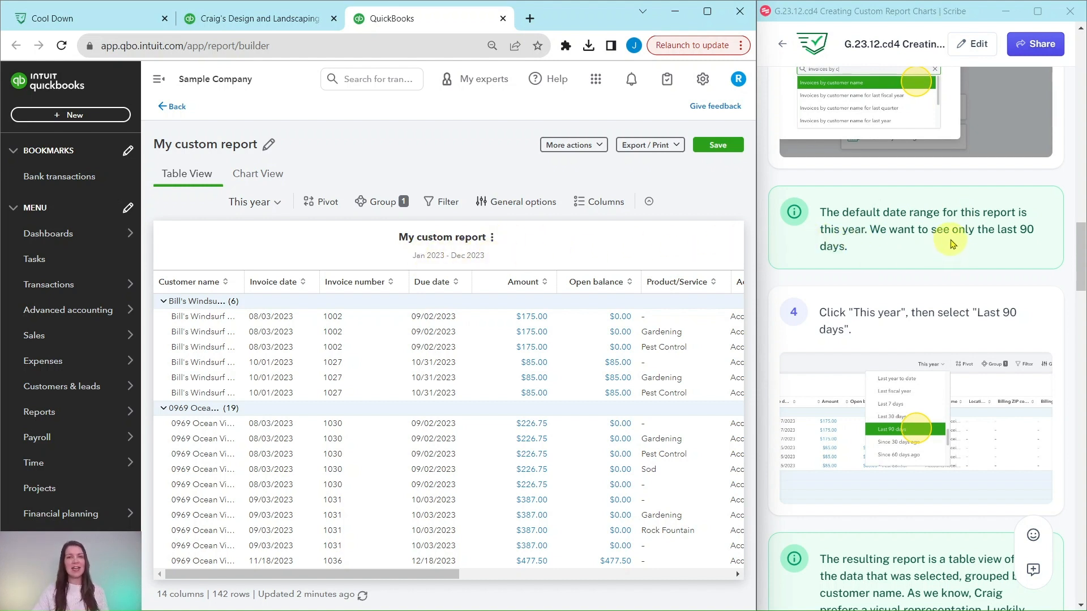
{"action": "scroll", "coordinate": [936, 231], "scroll_direction": "down", "scroll_amount": 1}
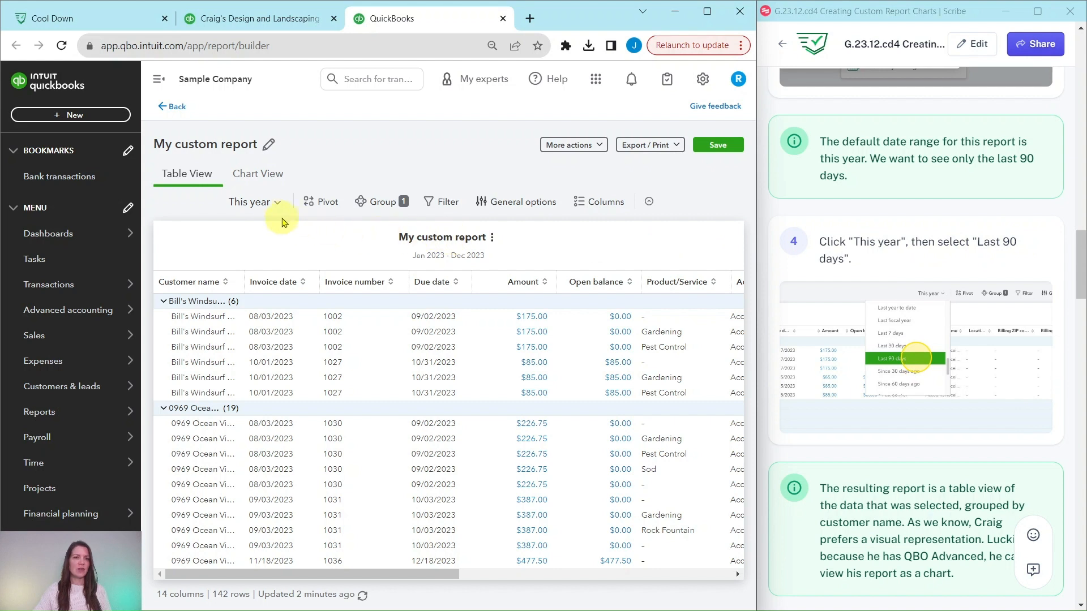
{"action": "left_click", "coordinate": [258, 208]}
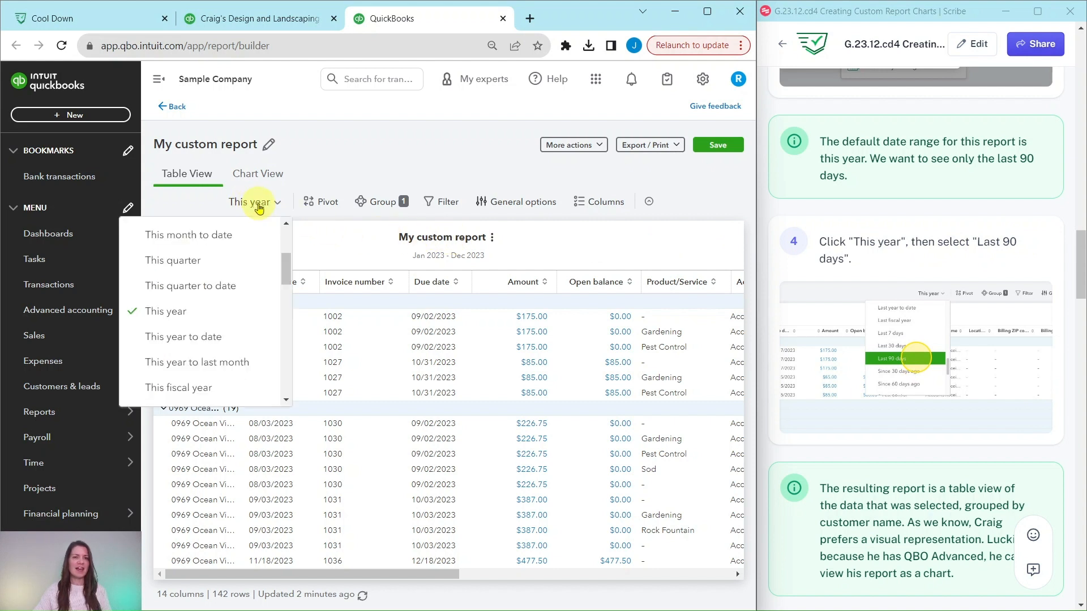
{"action": "scroll", "coordinate": [250, 235], "scroll_direction": "down", "scroll_amount": 3}
{"action": "scroll", "coordinate": [251, 235], "scroll_direction": "down", "scroll_amount": 5}
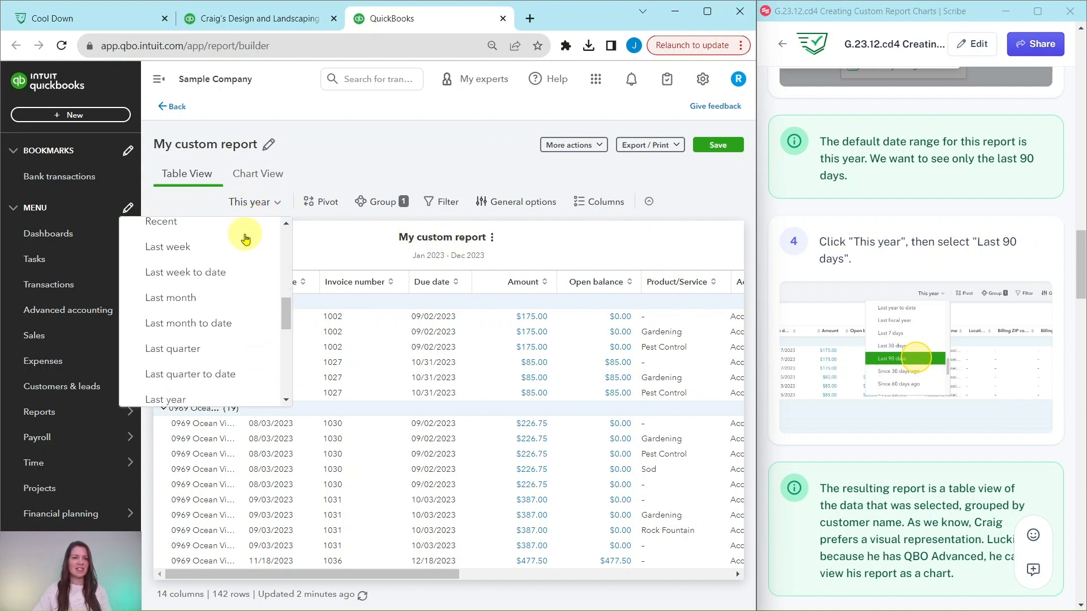
{"action": "scroll", "coordinate": [194, 272], "scroll_direction": "down", "scroll_amount": 1}
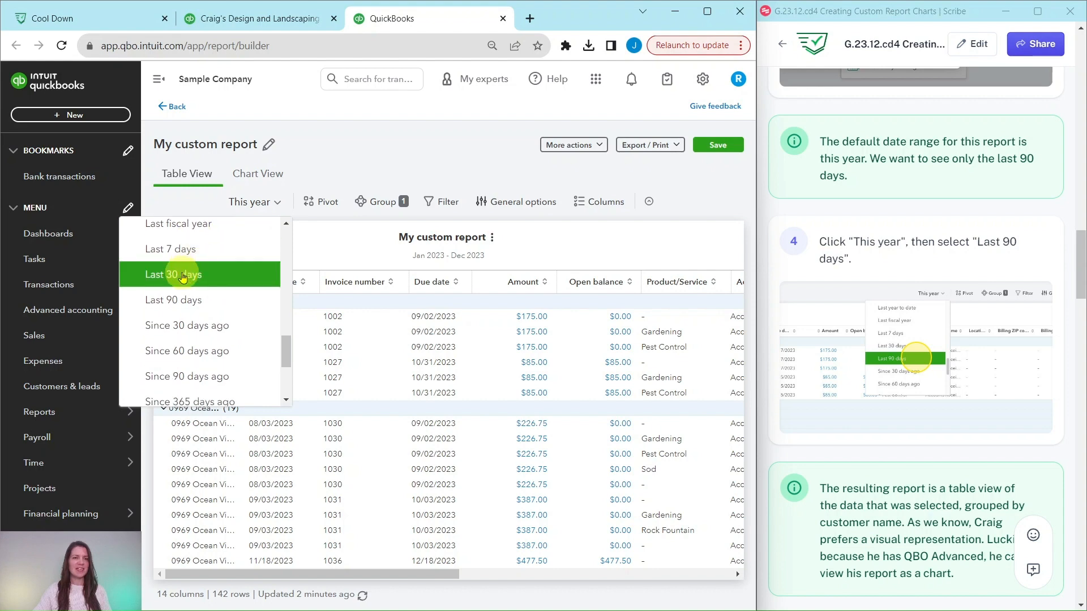
{"action": "left_click", "coordinate": [170, 307]}
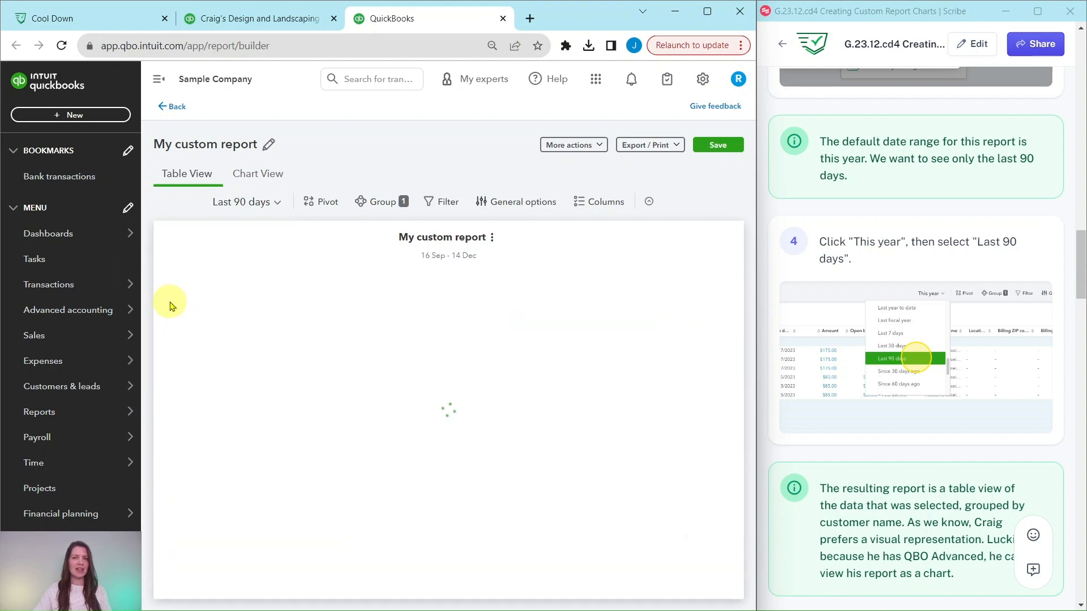
- Show the custom report in Chart View
{"action": "scroll", "coordinate": [889, 304], "scroll_direction": "down", "scroll_amount": 3}
{"action": "scroll", "coordinate": [888, 303], "scroll_direction": "down", "scroll_amount": 3}
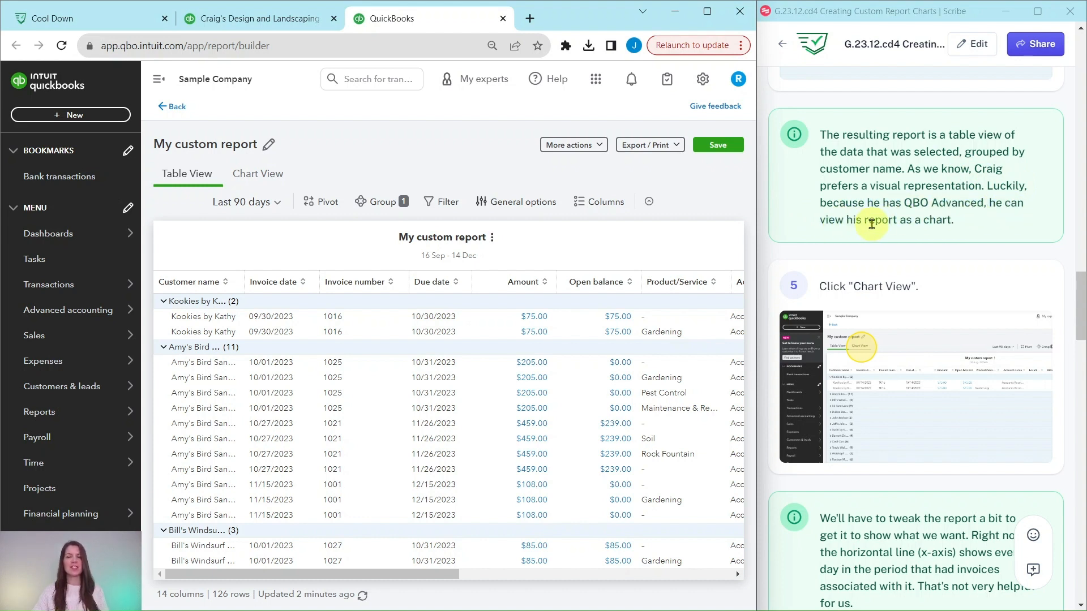
{"action": "scroll", "coordinate": [923, 223], "scroll_direction": "down", "scroll_amount": 3}
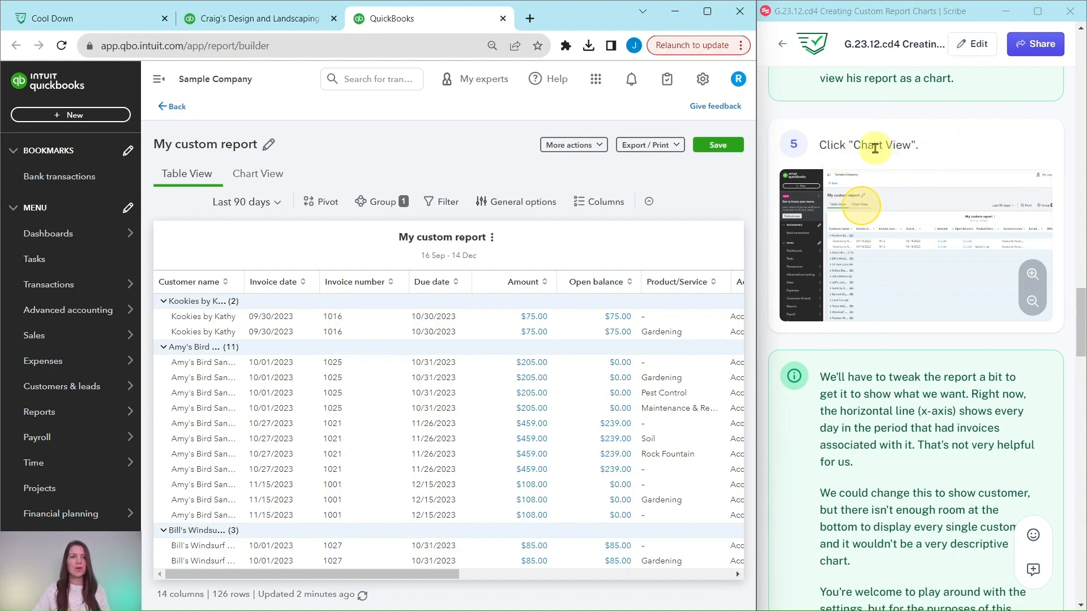
{"action": "left_click", "coordinate": [256, 177]}
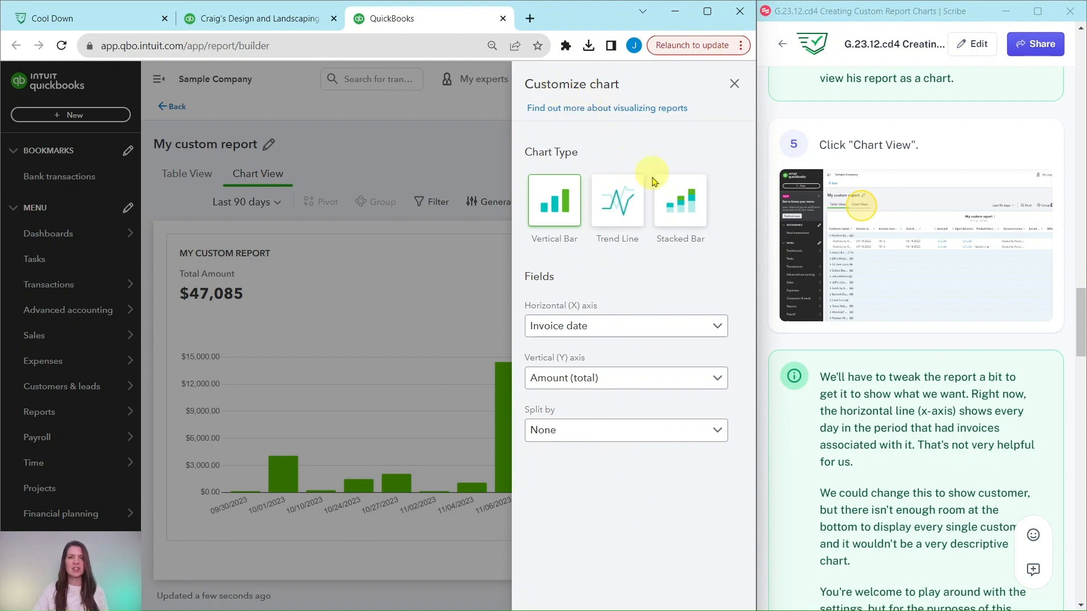
- Set the chart's Horizontal (X) axis to Invoice date by month
{"action": "scroll", "coordinate": [866, 329], "scroll_direction": "down", "scroll_amount": 4}
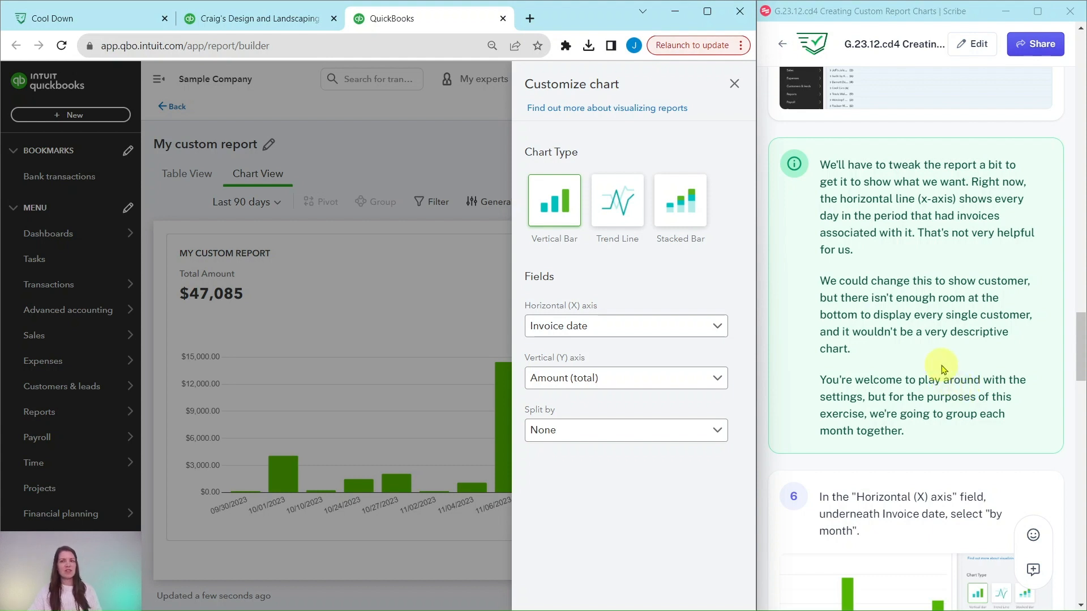
{"action": "scroll", "coordinate": [931, 356], "scroll_direction": "down", "scroll_amount": 3}
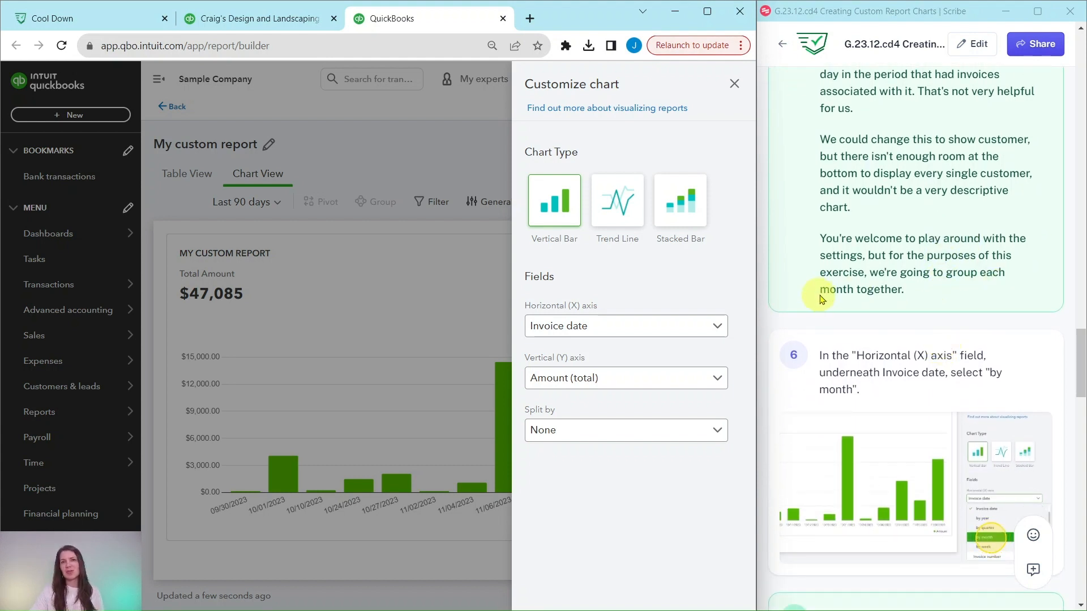
{"action": "scroll", "coordinate": [894, 295], "scroll_direction": "down", "scroll_amount": 4}
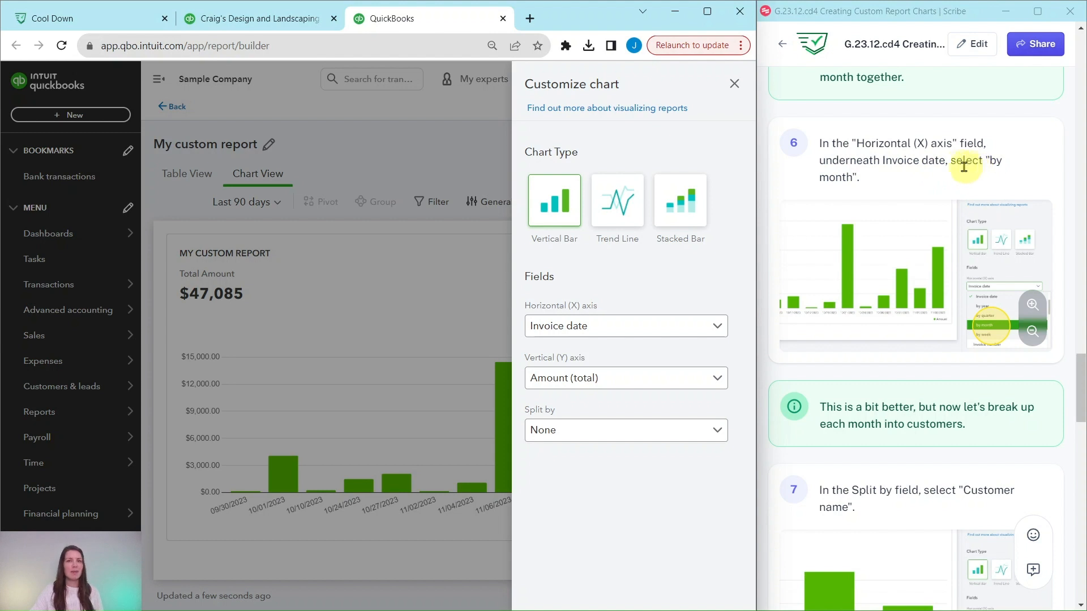
{"action": "left_click", "coordinate": [591, 327]}
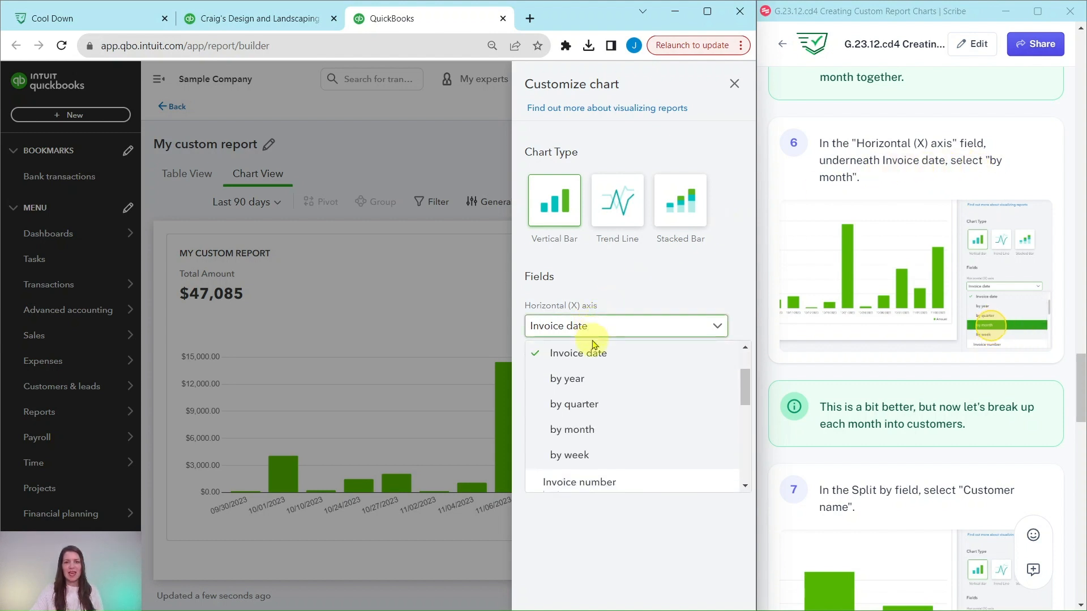
{"action": "left_click", "coordinate": [572, 437]}
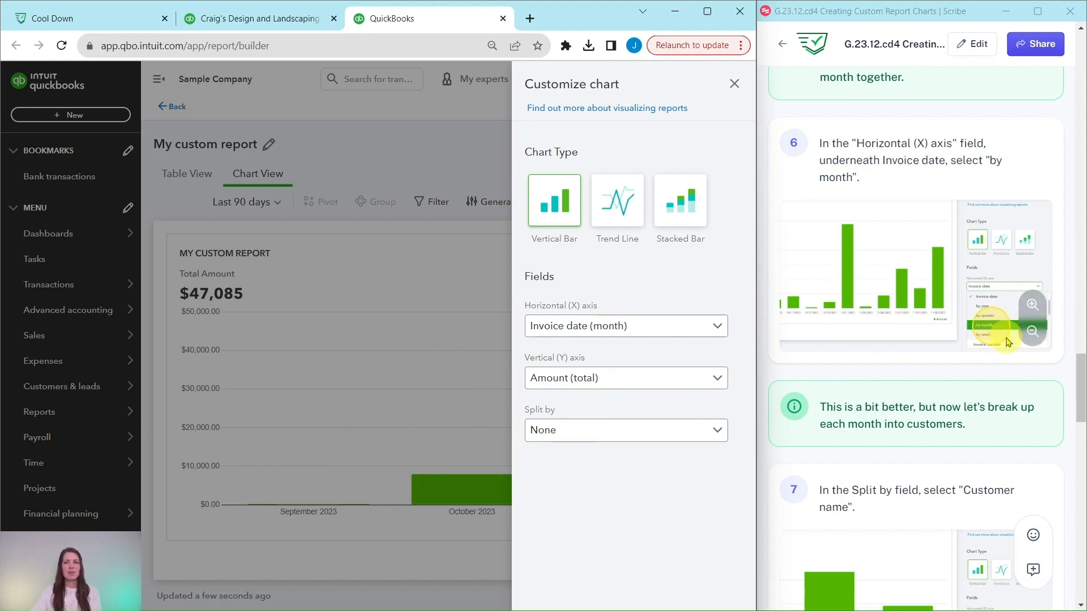
- Split the chart by Customer name and bring up the October 2023 breakdown by customer
{"action": "scroll", "coordinate": [946, 425], "scroll_direction": "down", "scroll_amount": 5}
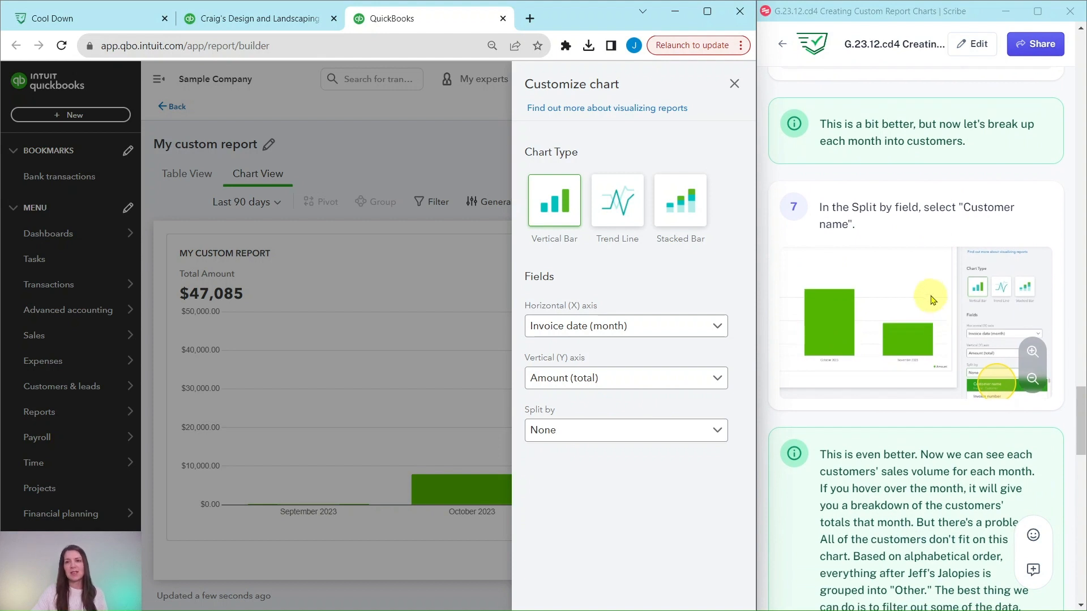
{"action": "scroll", "coordinate": [936, 313], "scroll_direction": "down", "scroll_amount": 1}
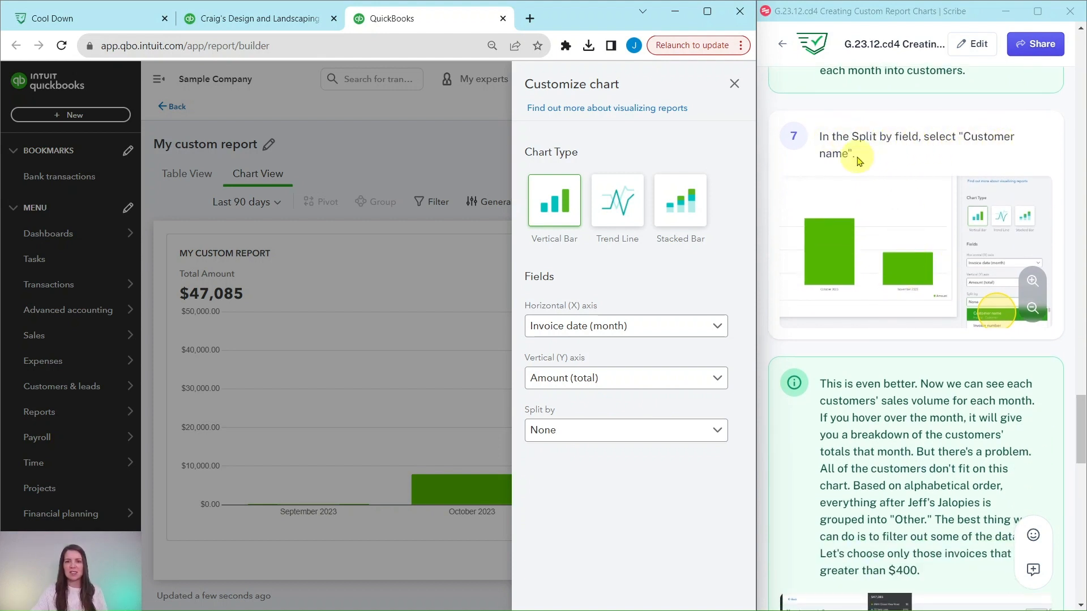
{"action": "left_click", "coordinate": [558, 431]}
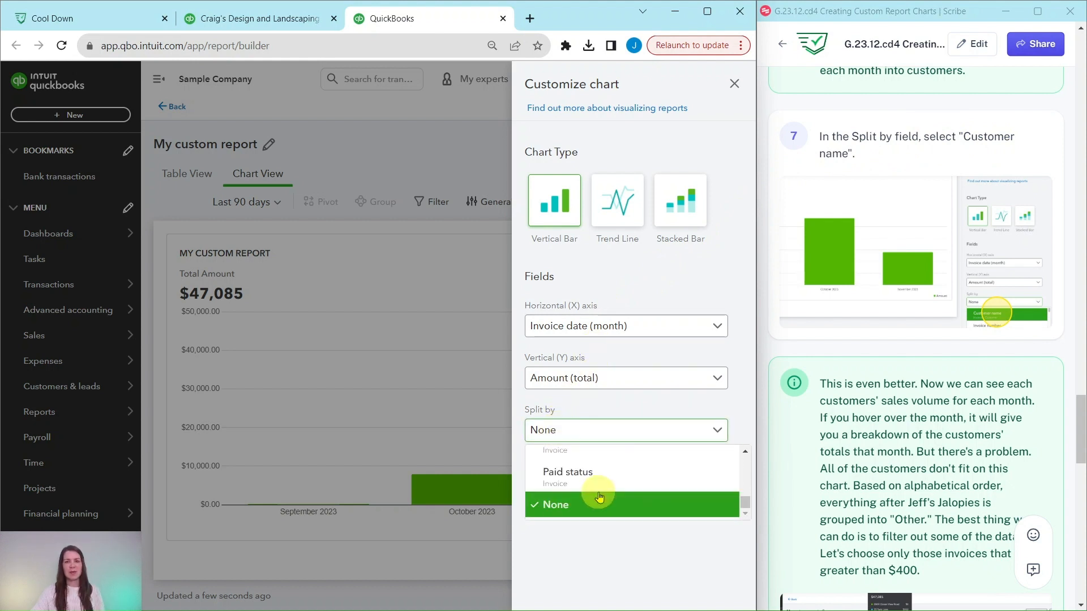
{"action": "scroll", "coordinate": [599, 497], "scroll_direction": "up", "scroll_amount": 10}
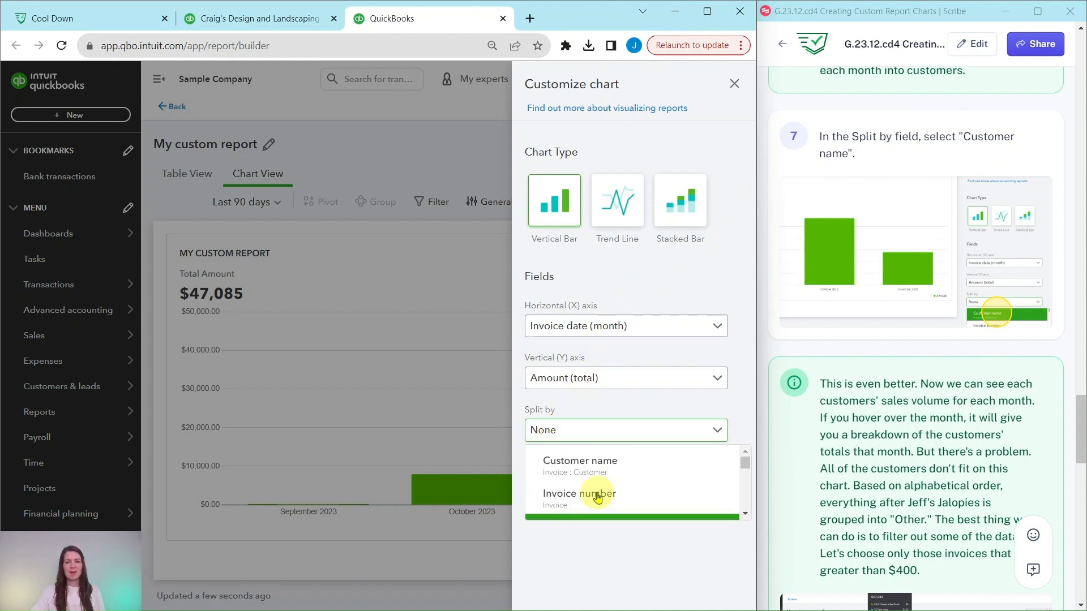
{"action": "left_click", "coordinate": [578, 470]}
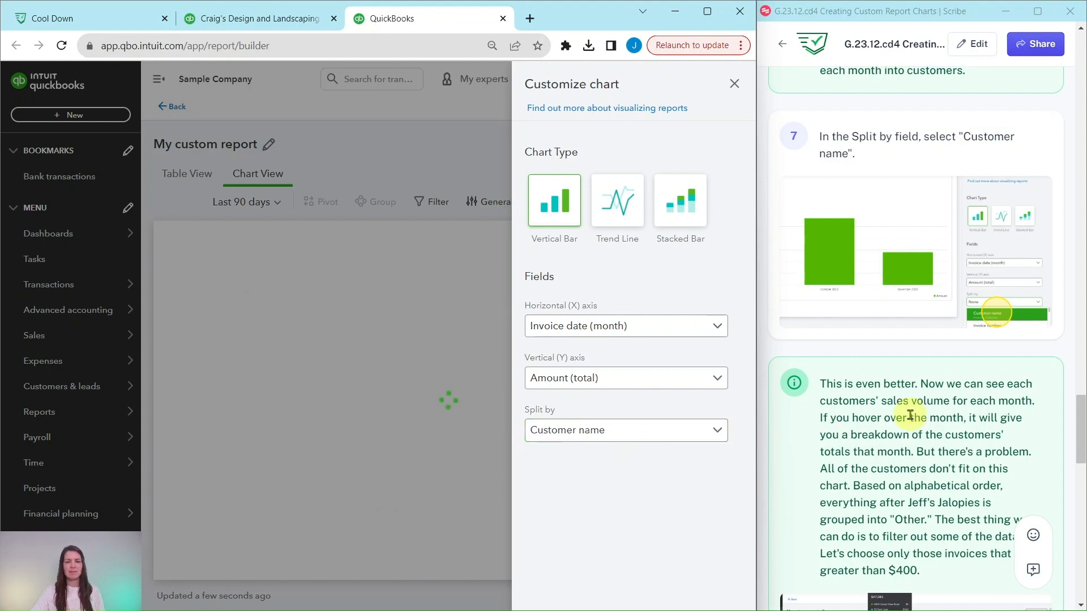
{"action": "scroll", "coordinate": [910, 417], "scroll_direction": "down", "scroll_amount": 3}
{"action": "scroll", "coordinate": [909, 417], "scroll_direction": "down", "scroll_amount": 2}
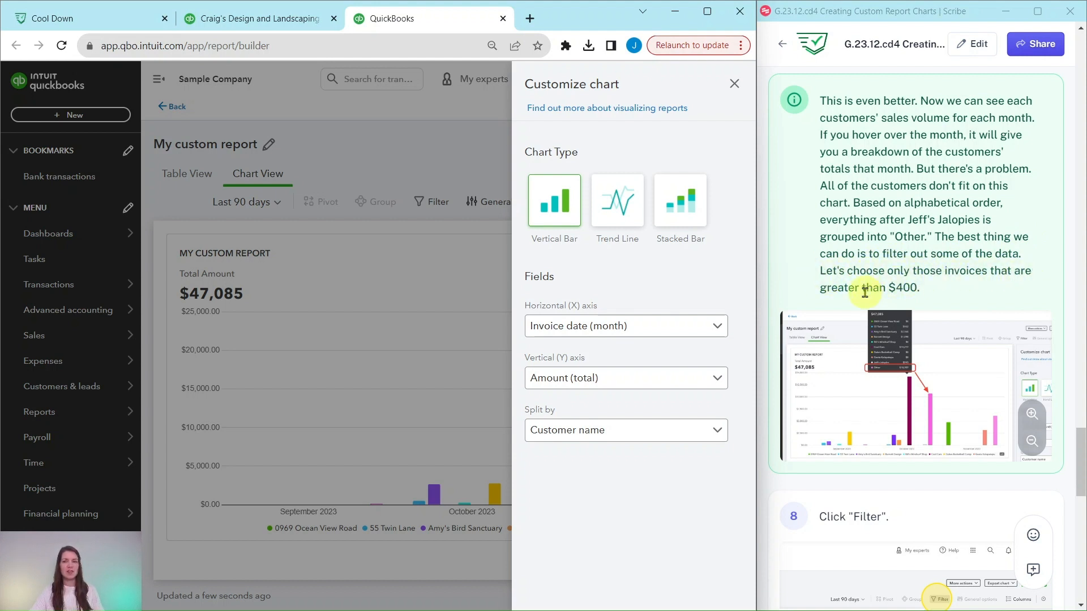
{"action": "left_click", "coordinate": [733, 85]}
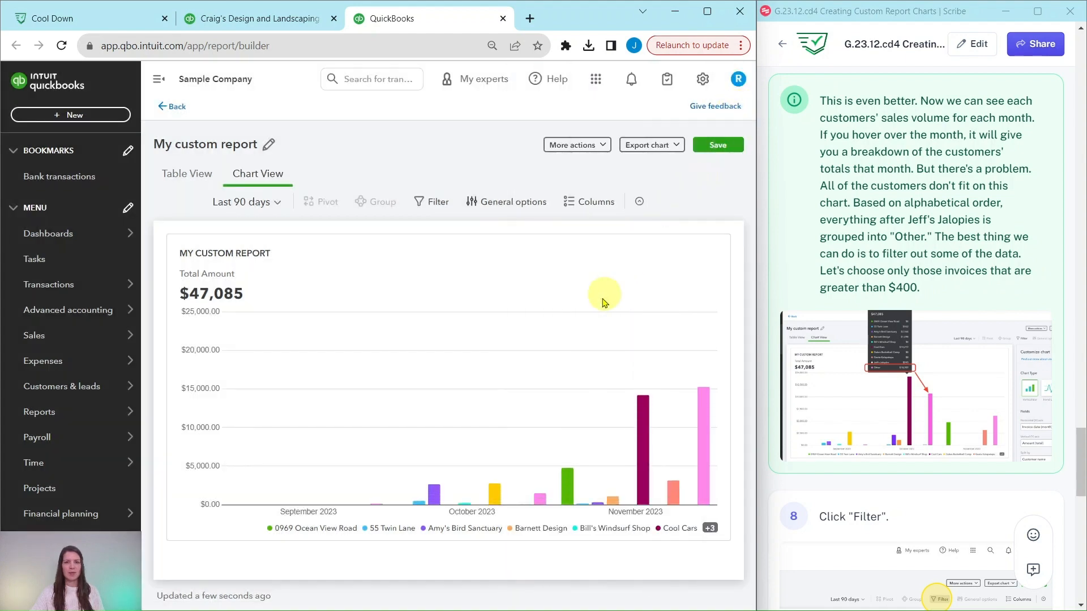
{"action": "mouse_move", "coordinate": [521, 388]}
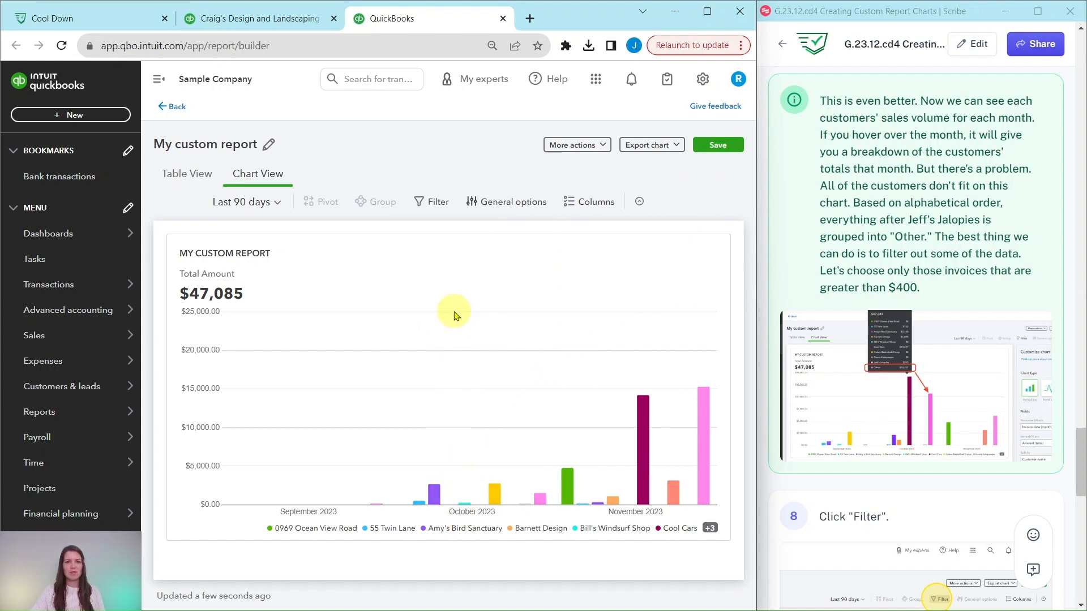
{"action": "mouse_move", "coordinate": [458, 478]}
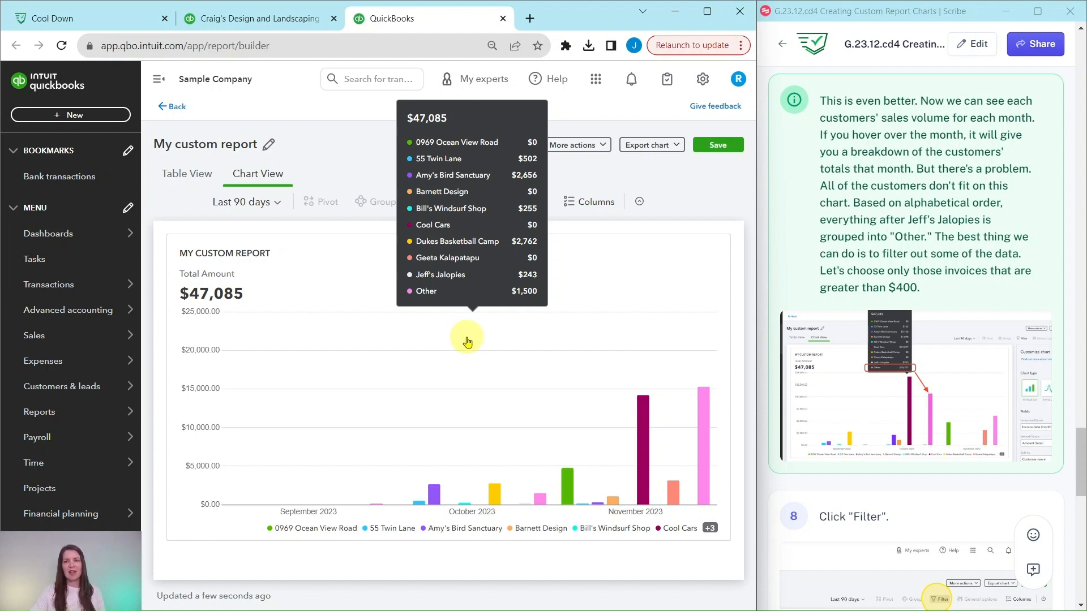
- Filter the report to invoices whose Amount is greater than 400 and check the October and November 2023 customer breakdowns
{"action": "scroll", "coordinate": [840, 348], "scroll_direction": "down", "scroll_amount": 5}
{"action": "scroll", "coordinate": [846, 351], "scroll_direction": "down", "scroll_amount": 3}
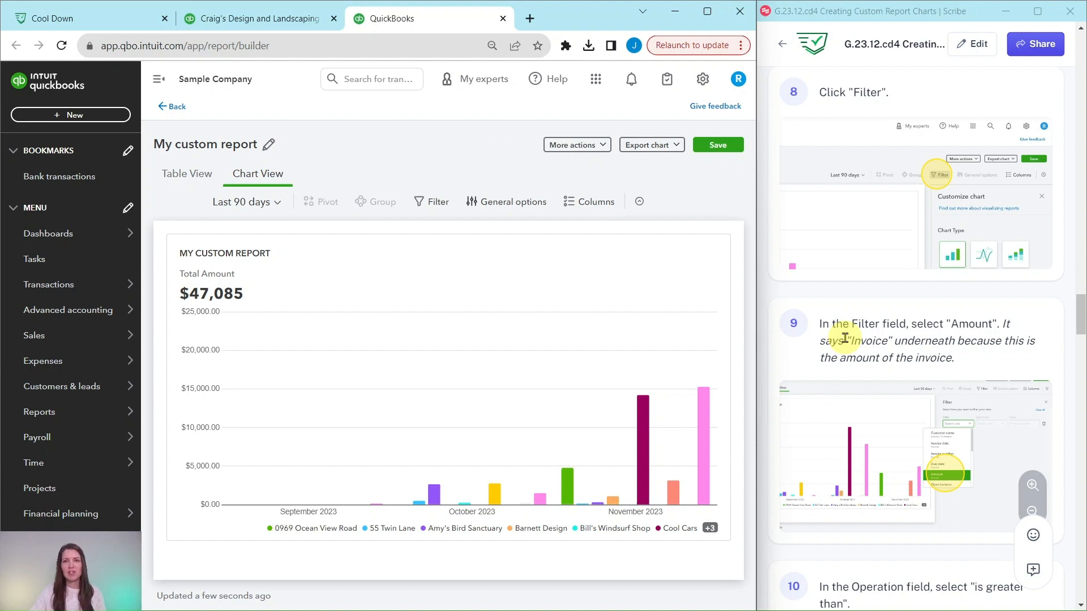
{"action": "left_click", "coordinate": [433, 203]}
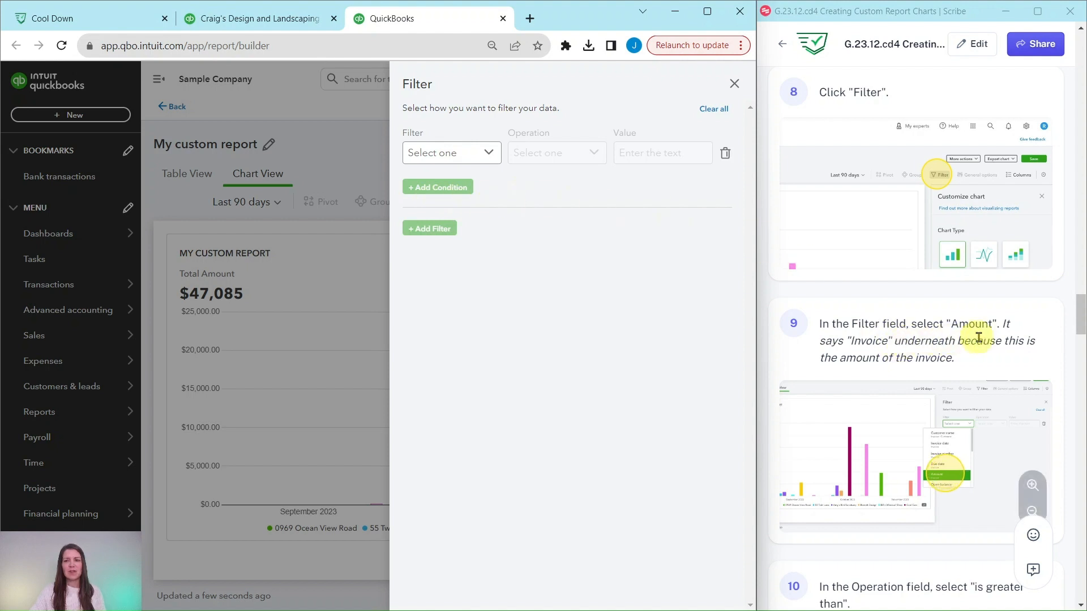
{"action": "left_click", "coordinate": [487, 154]}
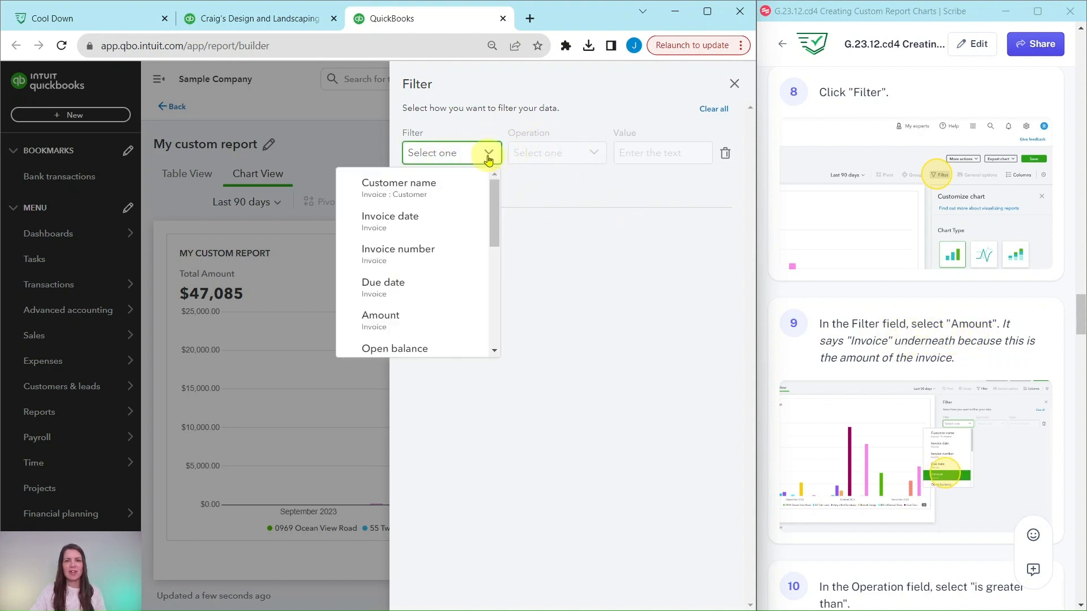
{"action": "left_click", "coordinate": [384, 324]}
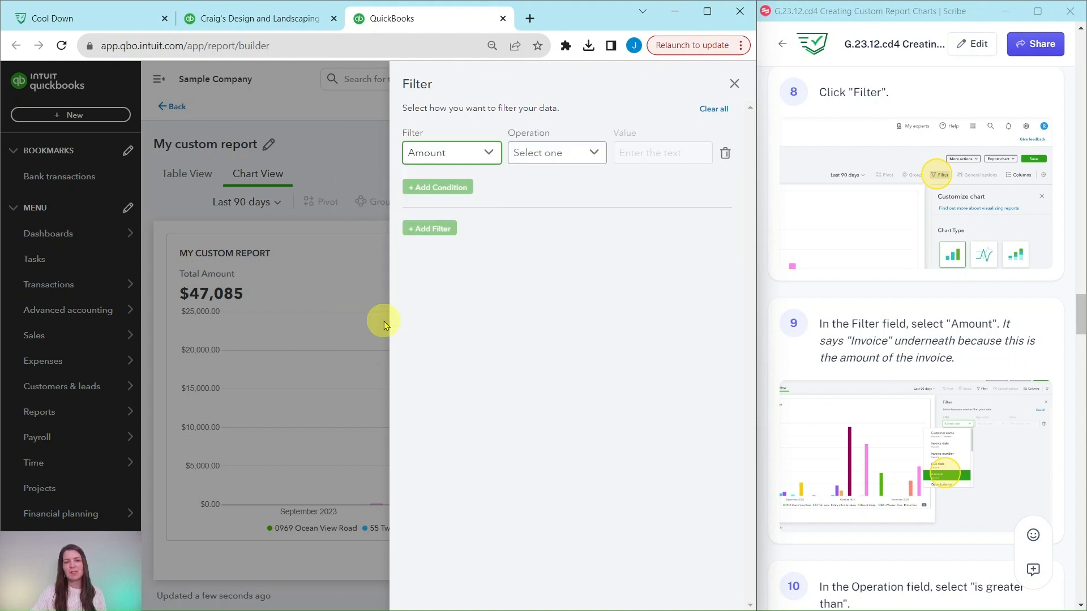
{"action": "scroll", "coordinate": [899, 351], "scroll_direction": "down", "scroll_amount": 3}
{"action": "scroll", "coordinate": [899, 351], "scroll_direction": "down", "scroll_amount": 5}
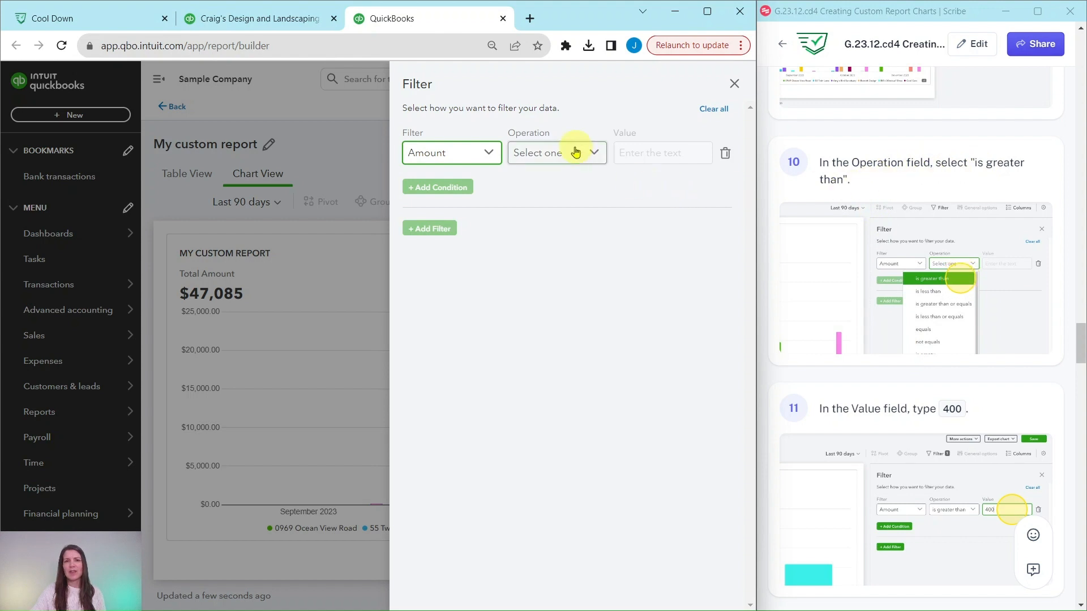
{"action": "left_click", "coordinate": [548, 154]}
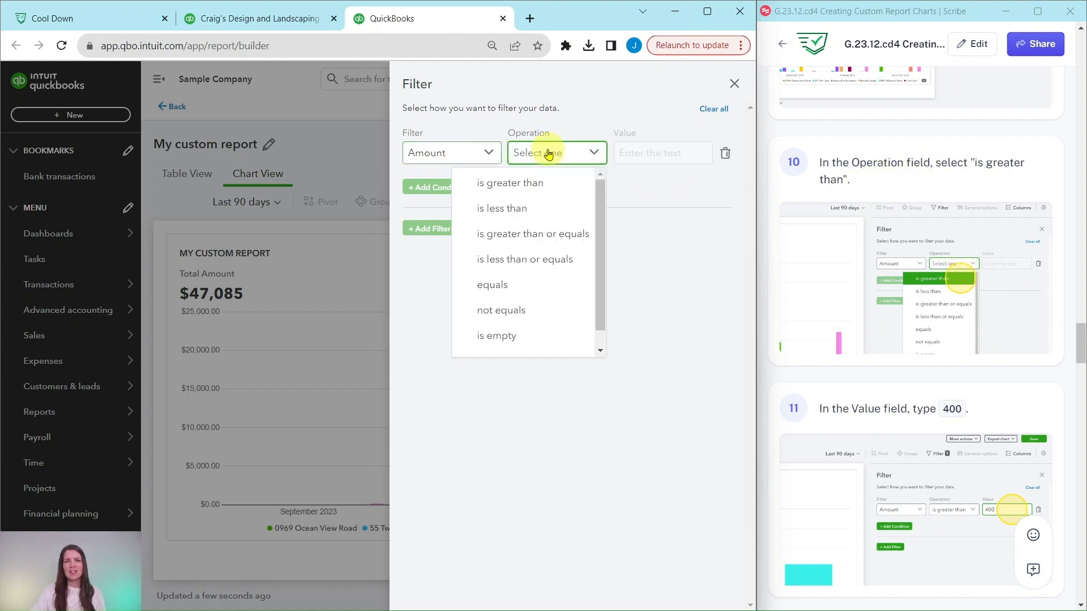
{"action": "left_click", "coordinate": [503, 189]}
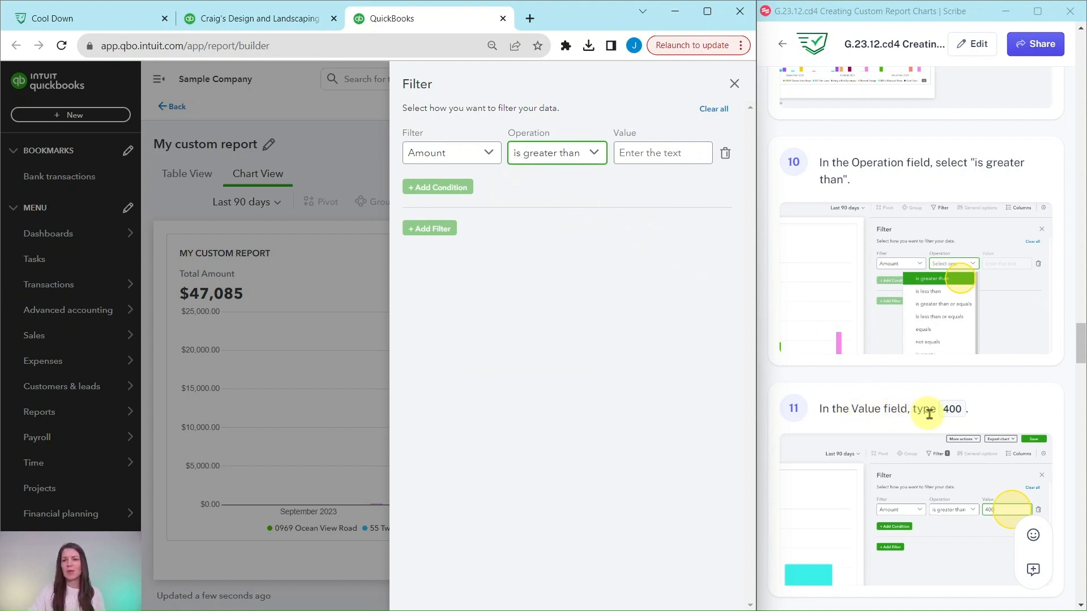
{"action": "left_click", "coordinate": [643, 154]}
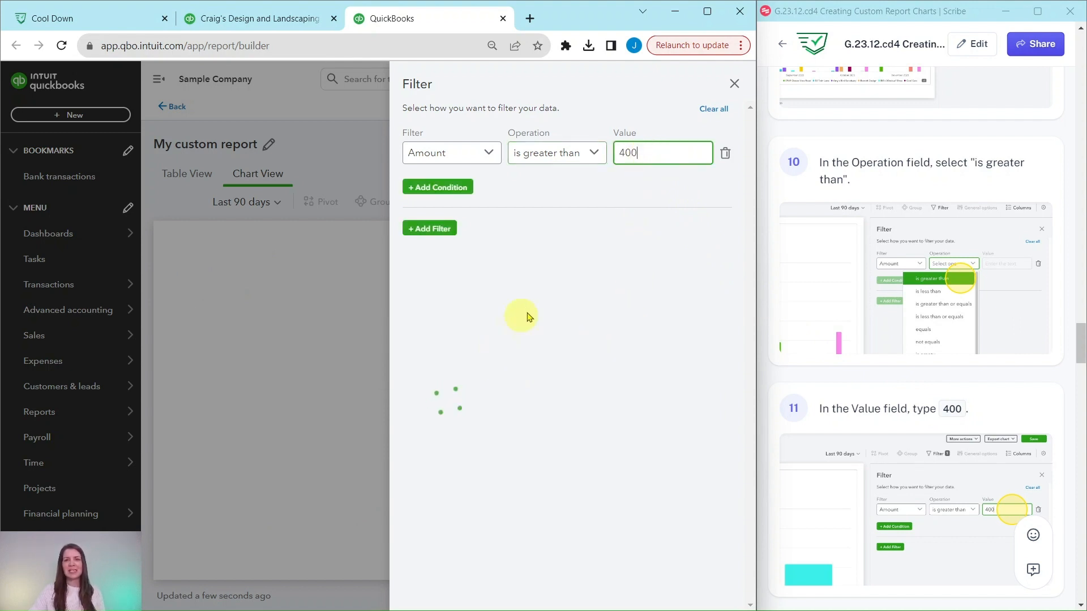
{"action": "left_click", "coordinate": [607, 311]}
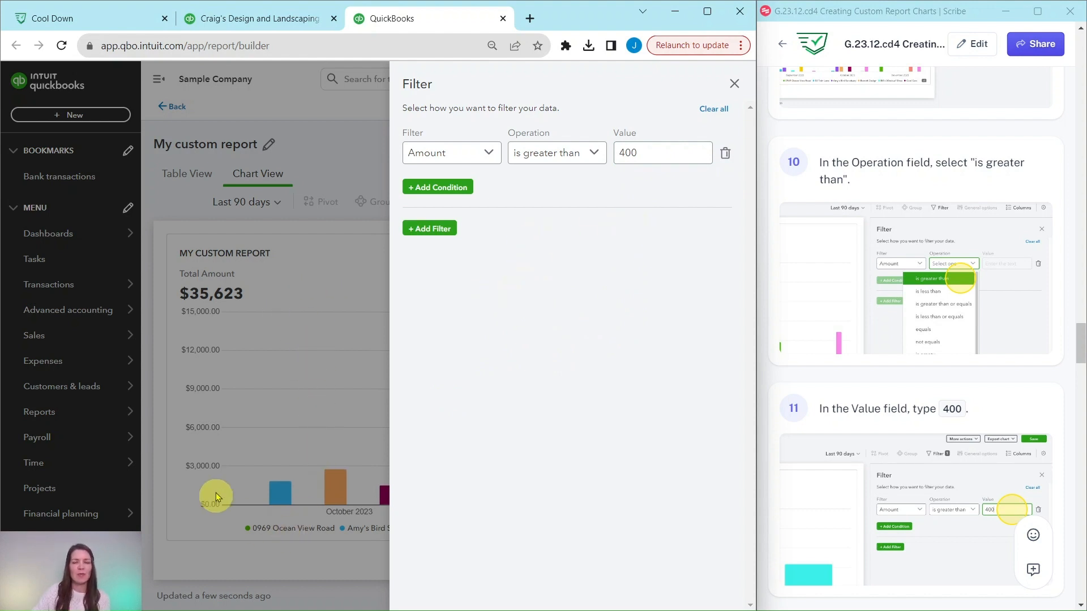
{"action": "scroll", "coordinate": [893, 383], "scroll_direction": "down", "scroll_amount": 8}
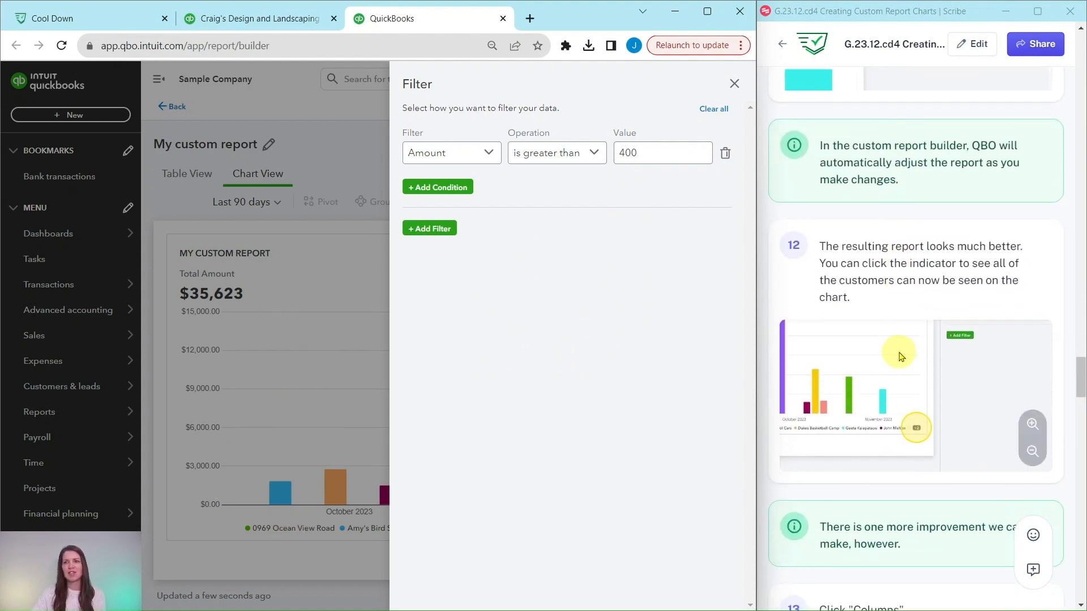
{"action": "scroll", "coordinate": [907, 355], "scroll_direction": "down", "scroll_amount": 1}
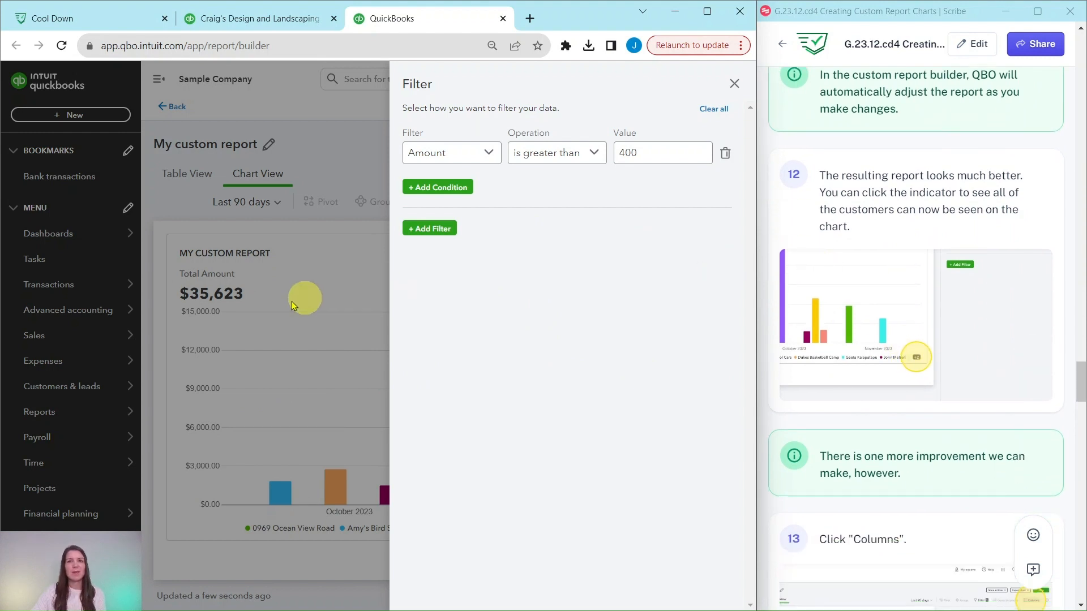
{"action": "left_click", "coordinate": [735, 84]}
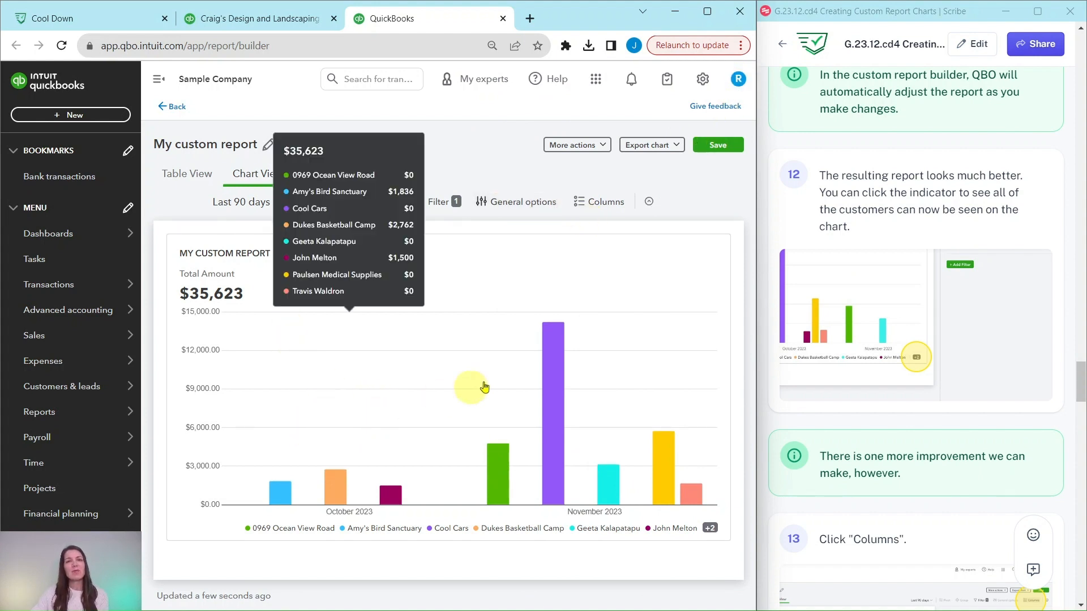
{"action": "mouse_move", "coordinate": [506, 383]}
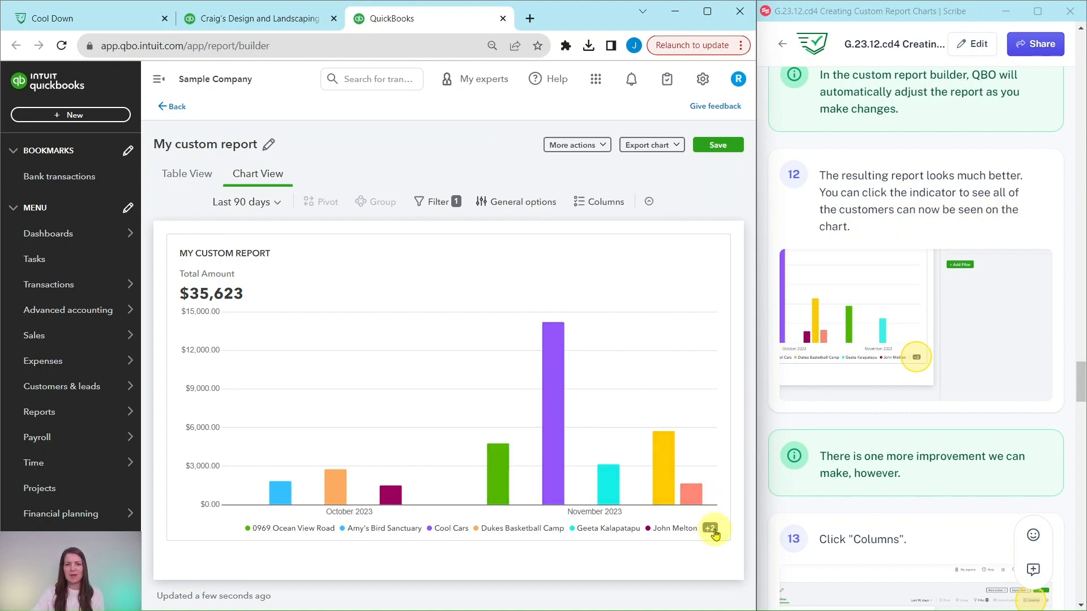
{"action": "mouse_move", "coordinate": [283, 501]}
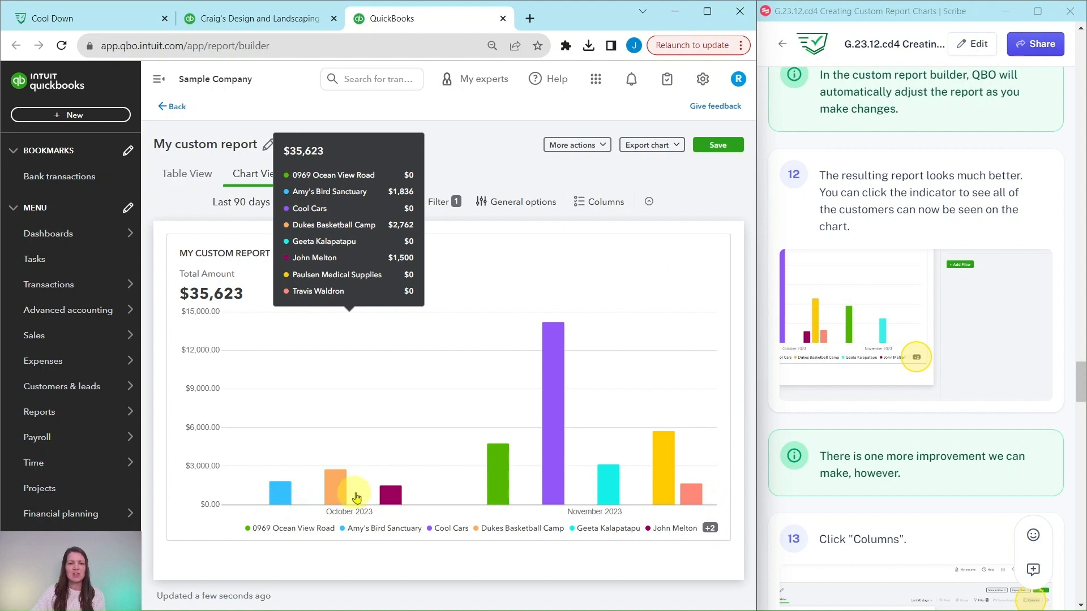
{"action": "mouse_move", "coordinate": [593, 500]}
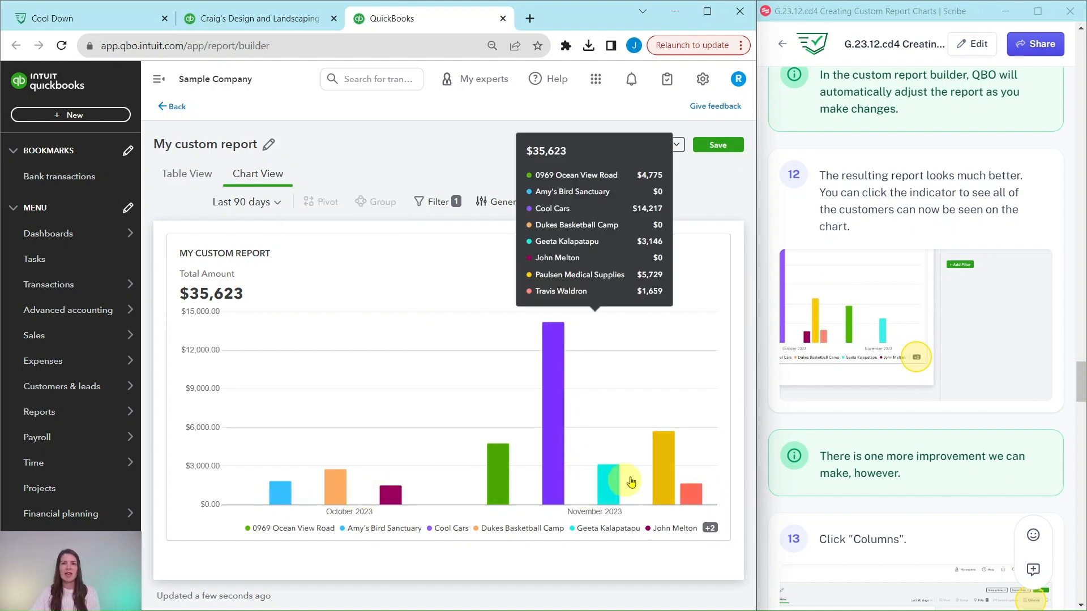
- Change the chart type to Stacked Bar and check the customer breakdown of each month's bar
{"action": "scroll", "coordinate": [968, 443], "scroll_direction": "down", "scroll_amount": 4}
{"action": "scroll", "coordinate": [982, 442], "scroll_direction": "down", "scroll_amount": 1}
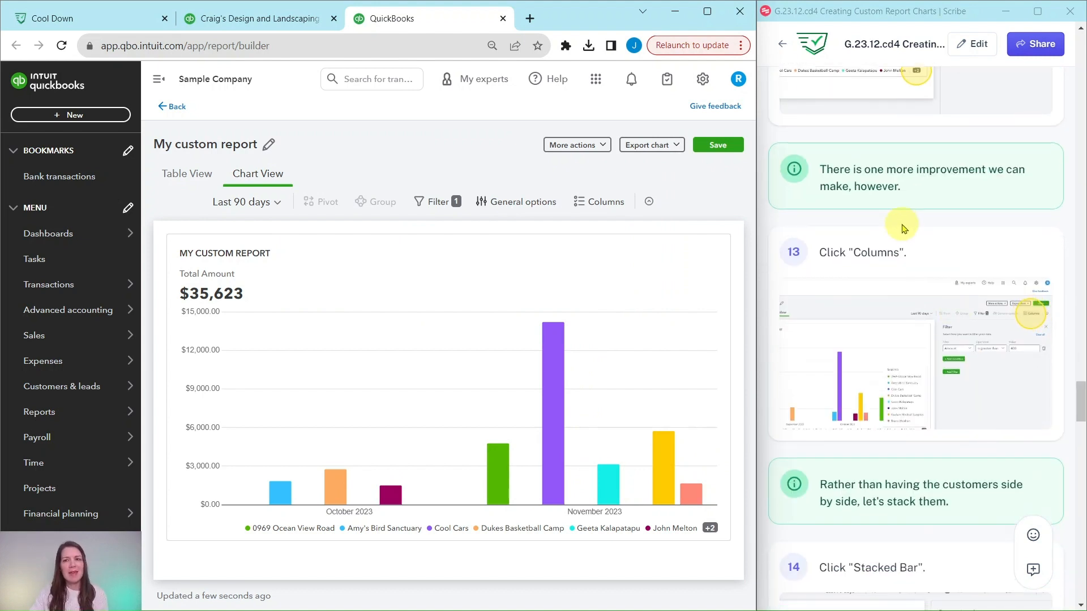
{"action": "scroll", "coordinate": [927, 338], "scroll_direction": "down", "scroll_amount": 2}
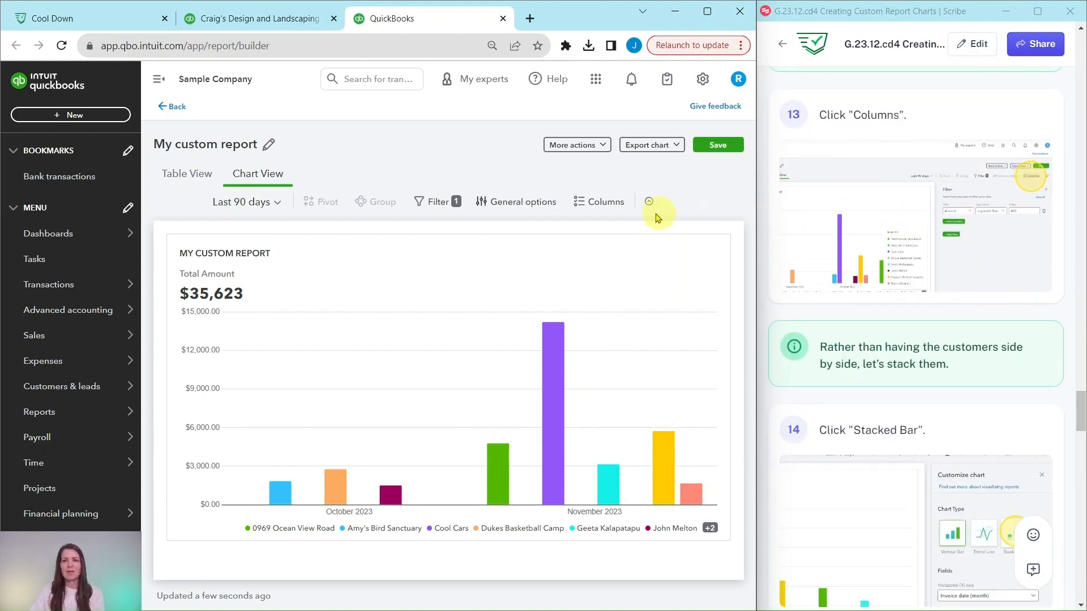
{"action": "left_click", "coordinate": [600, 207]}
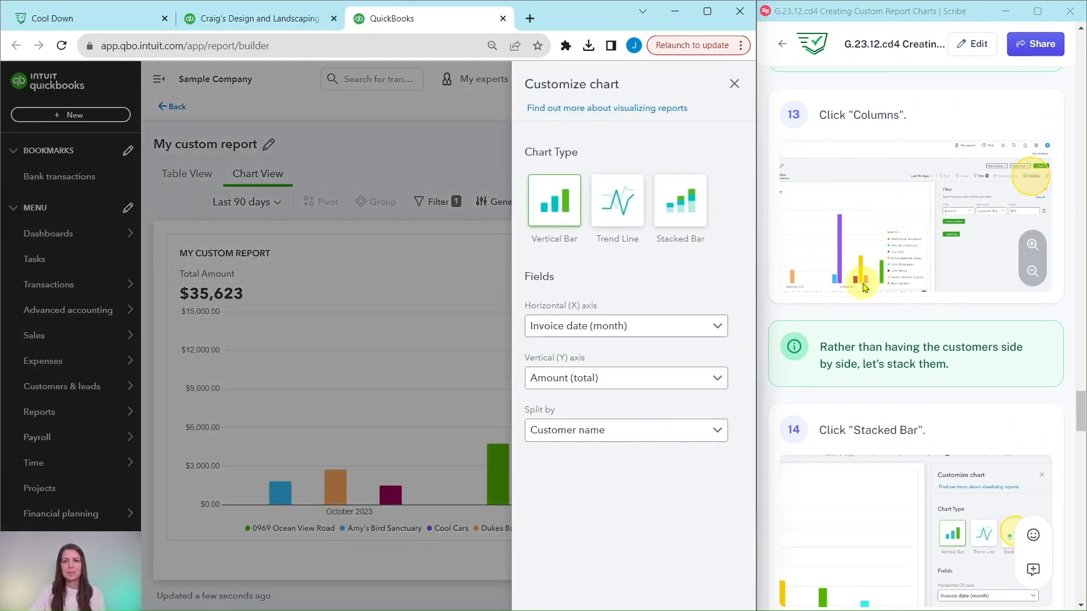
{"action": "scroll", "coordinate": [796, 274], "scroll_direction": "down", "scroll_amount": 1}
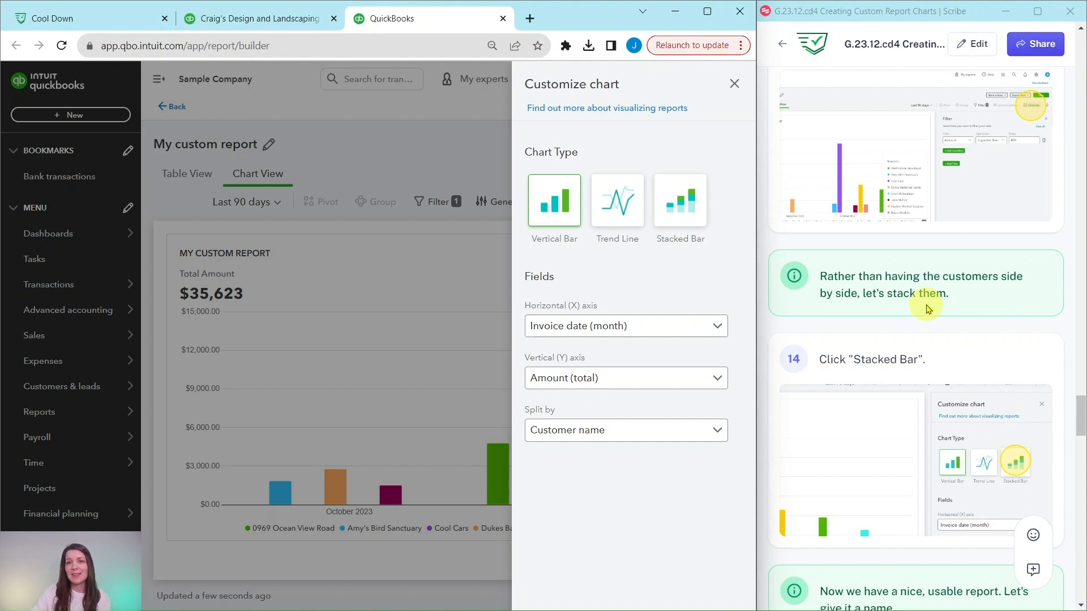
{"action": "left_click", "coordinate": [681, 210]}
{"action": "scroll", "coordinate": [897, 283], "scroll_direction": "down", "scroll_amount": 6}
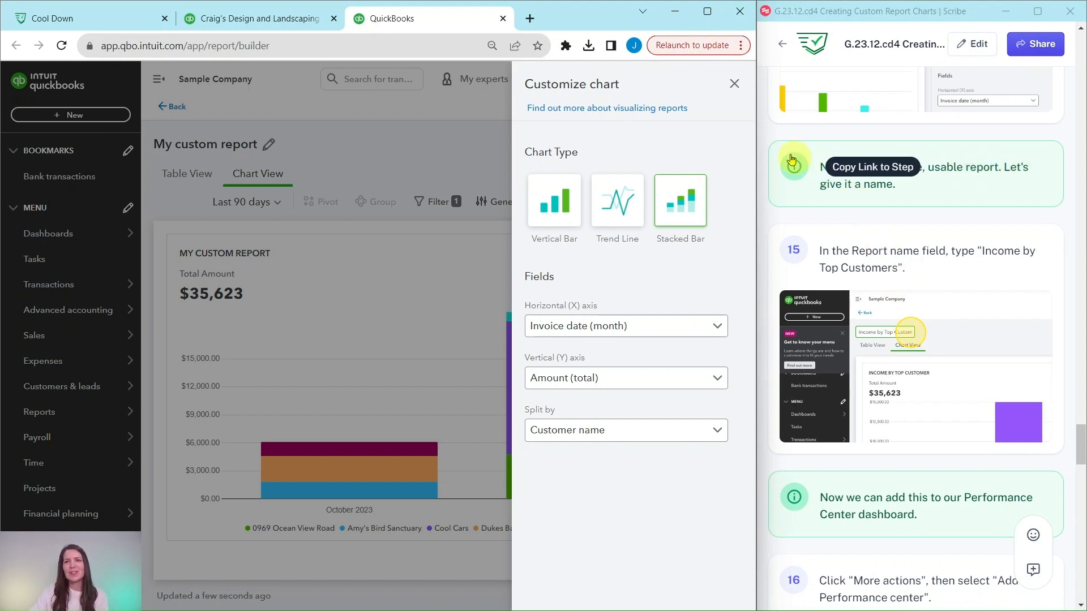
{"action": "left_click", "coordinate": [736, 86]}
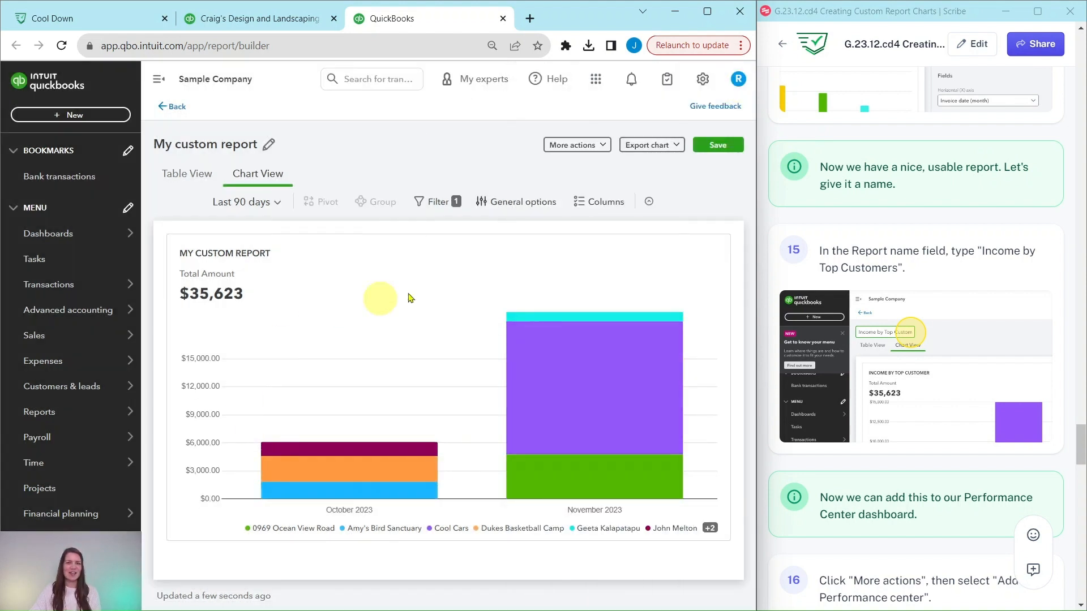
{"action": "mouse_move", "coordinate": [376, 484]}
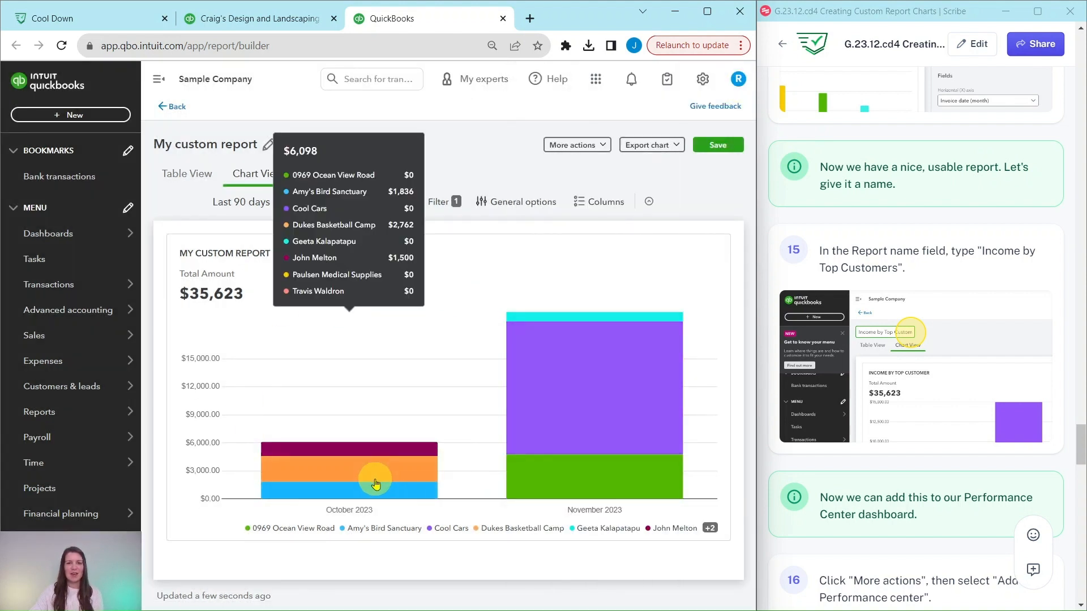
{"action": "mouse_move", "coordinate": [595, 403]}
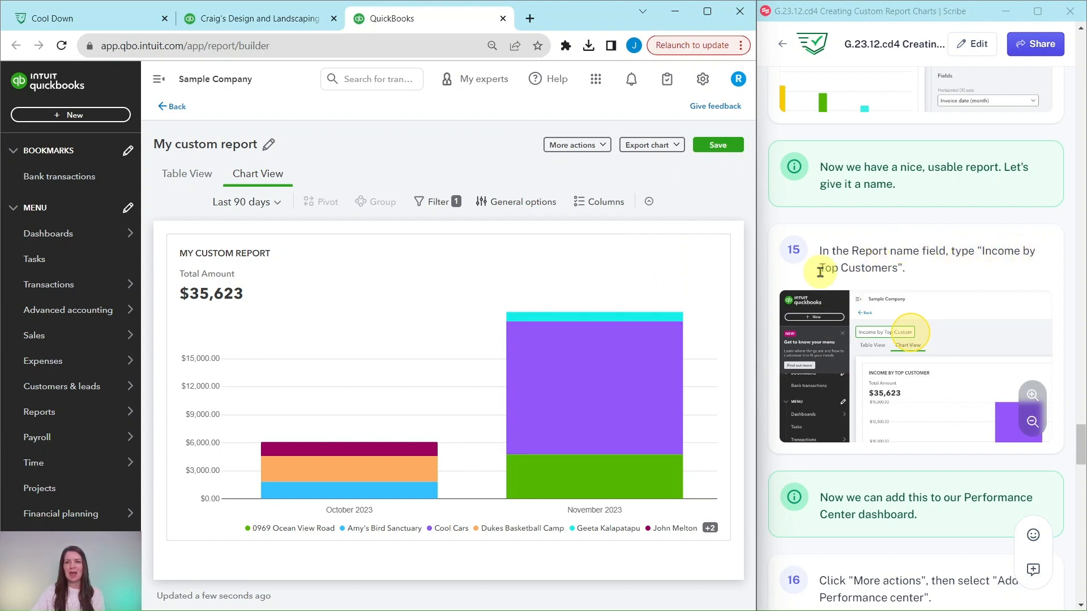
- Rename the custom report as "Income by Top Customers"
{"action": "left_click", "coordinate": [208, 145]}
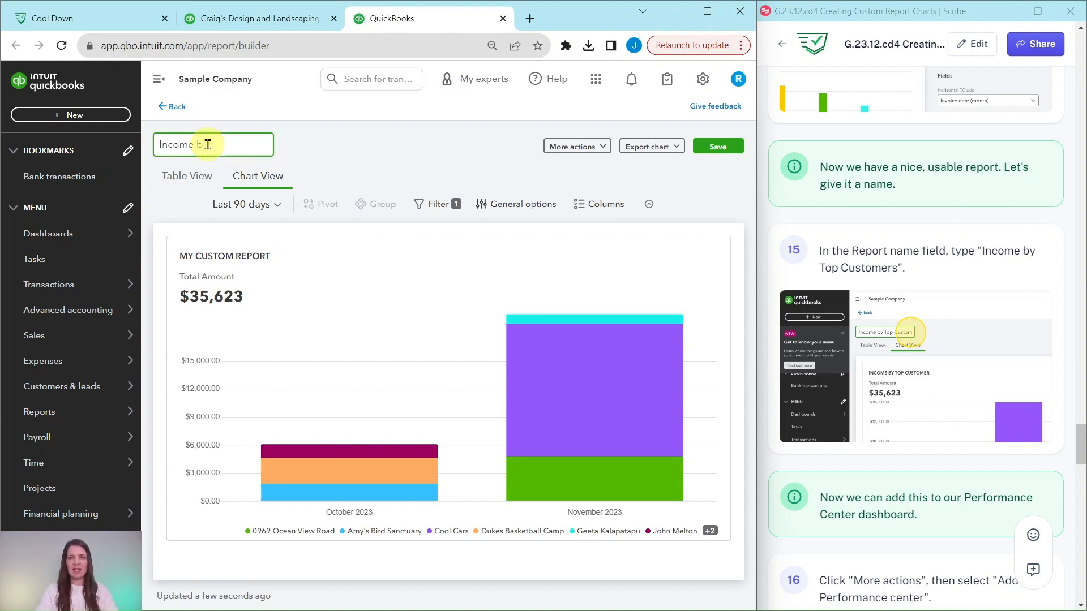
{"action": "type", "text": "Income by Top Cu"}
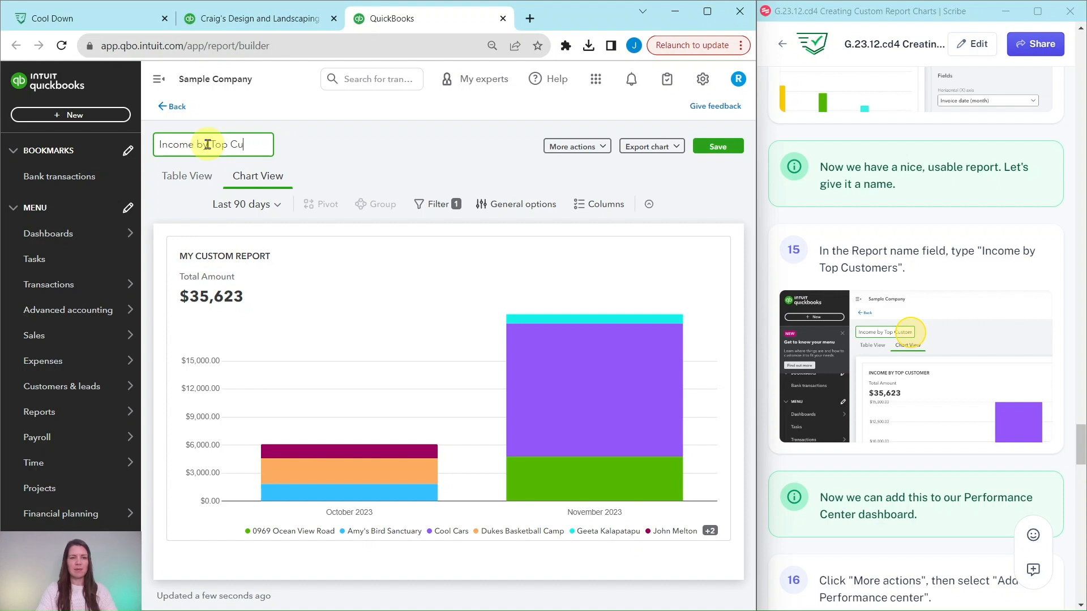
{"action": "type", "text": "stomers"}
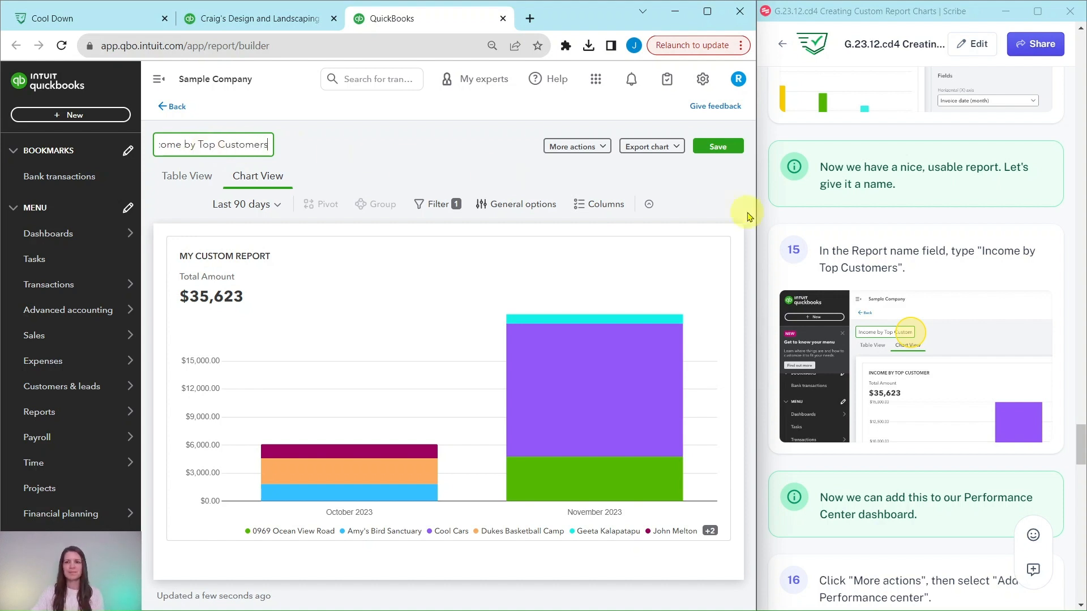
- Add the Income by Top Customers chart to the Performance center and open that dashboard to view it
{"action": "scroll", "coordinate": [883, 227], "scroll_direction": "down", "scroll_amount": 6}
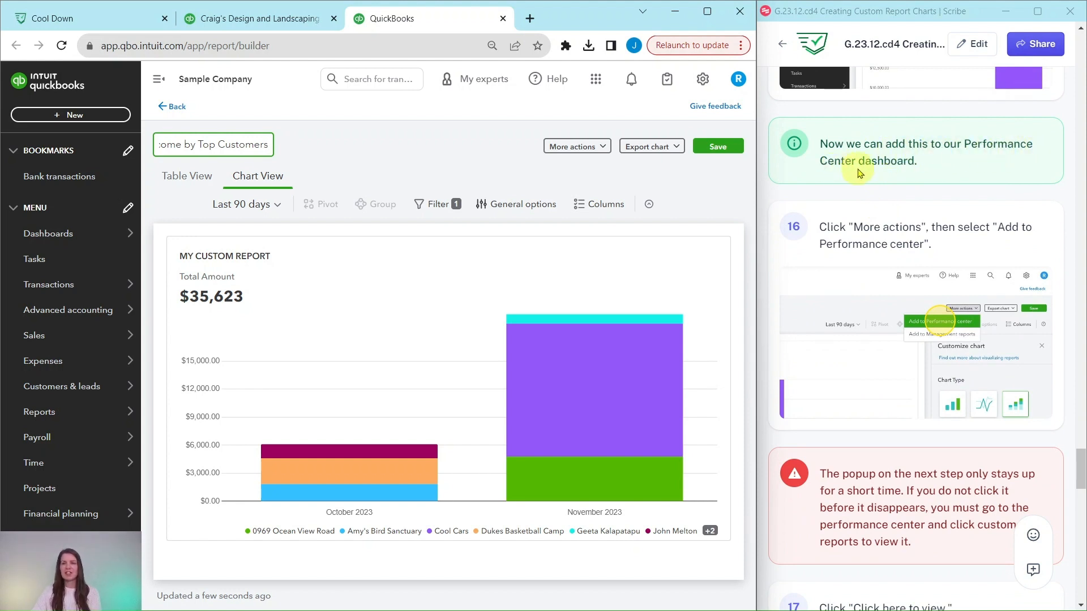
{"action": "scroll", "coordinate": [902, 169], "scroll_direction": "down", "scroll_amount": 1}
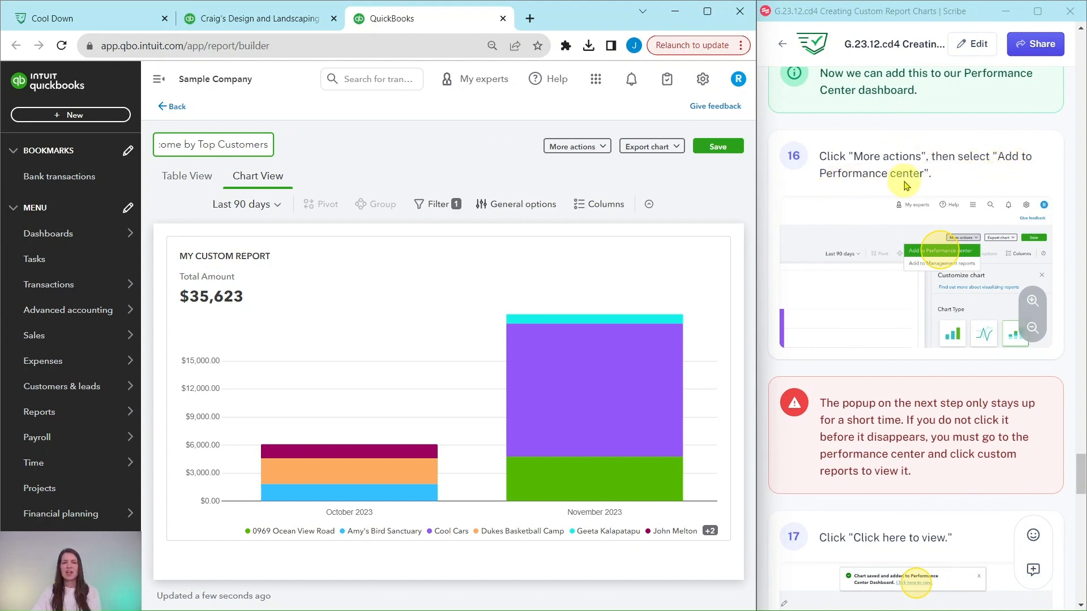
{"action": "scroll", "coordinate": [928, 238], "scroll_direction": "down", "scroll_amount": 2}
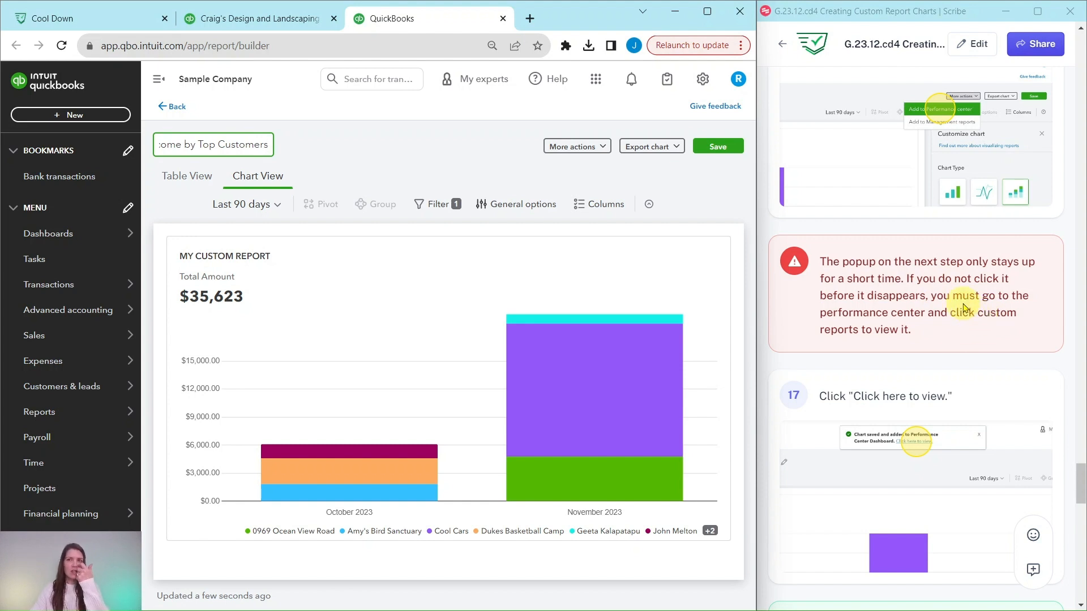
{"action": "scroll", "coordinate": [965, 308], "scroll_direction": "up", "scroll_amount": 3}
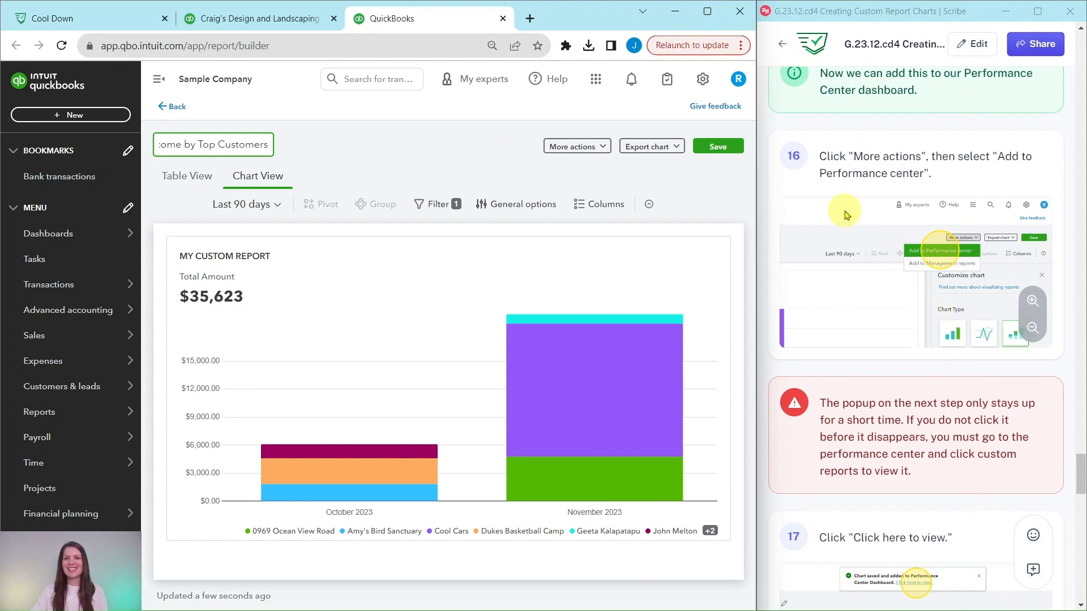
{"action": "left_click", "coordinate": [586, 148]}
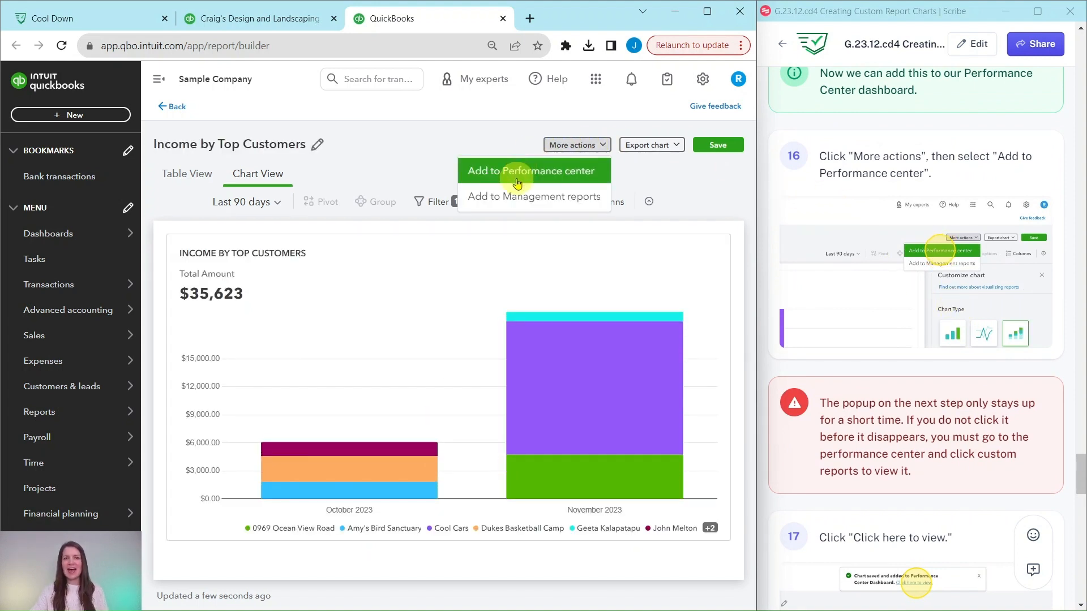
{"action": "left_click", "coordinate": [520, 178]}
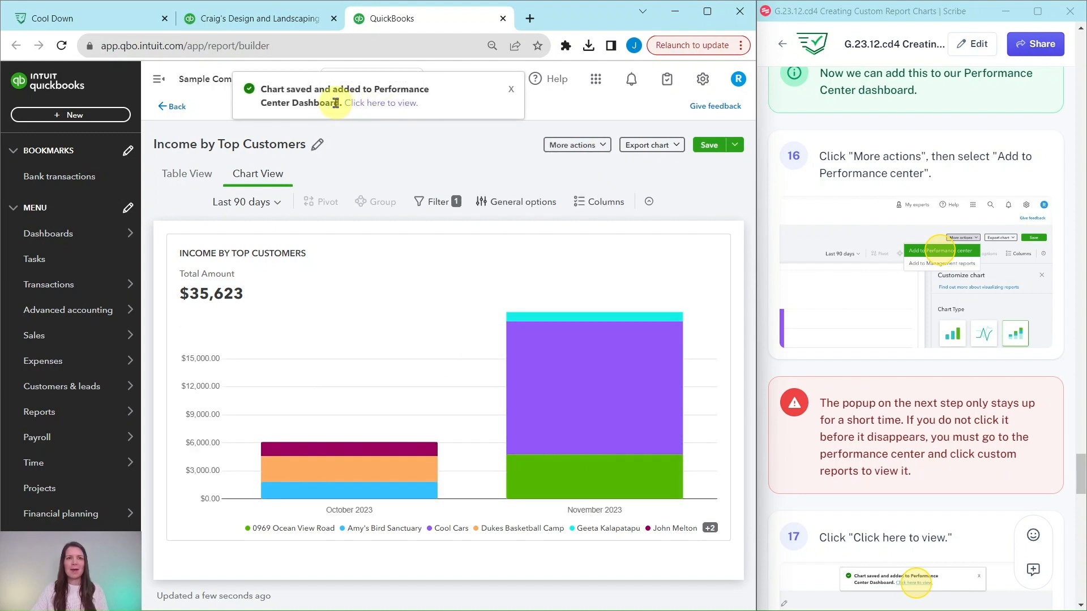
{"action": "left_click", "coordinate": [384, 106]}
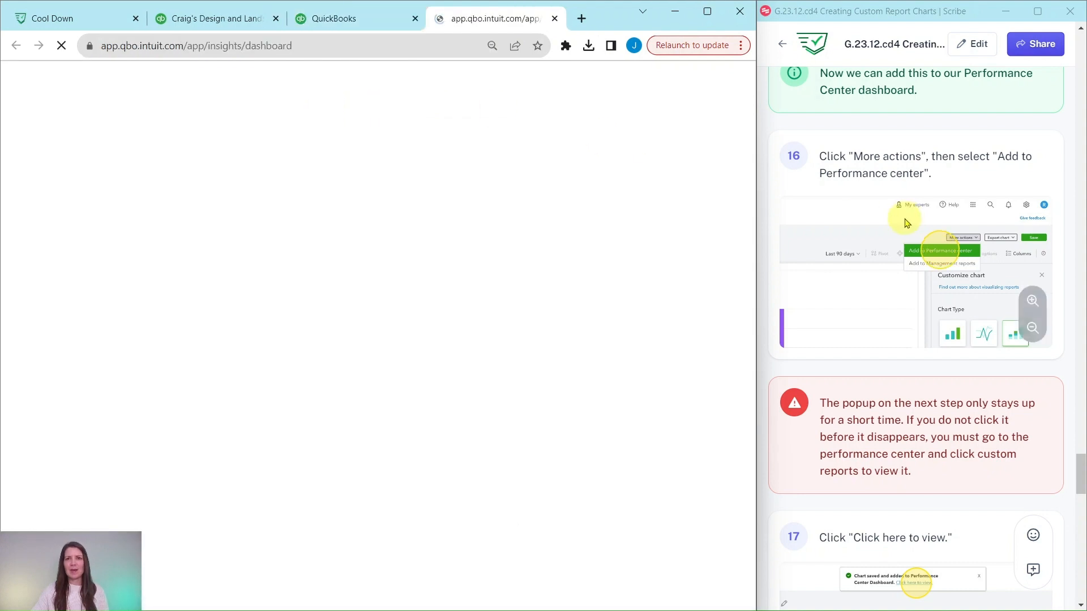
- Go from the Performance center to the custom reports list to find the saved chart report
{"action": "scroll", "coordinate": [911, 227], "scroll_direction": "down", "scroll_amount": 9}
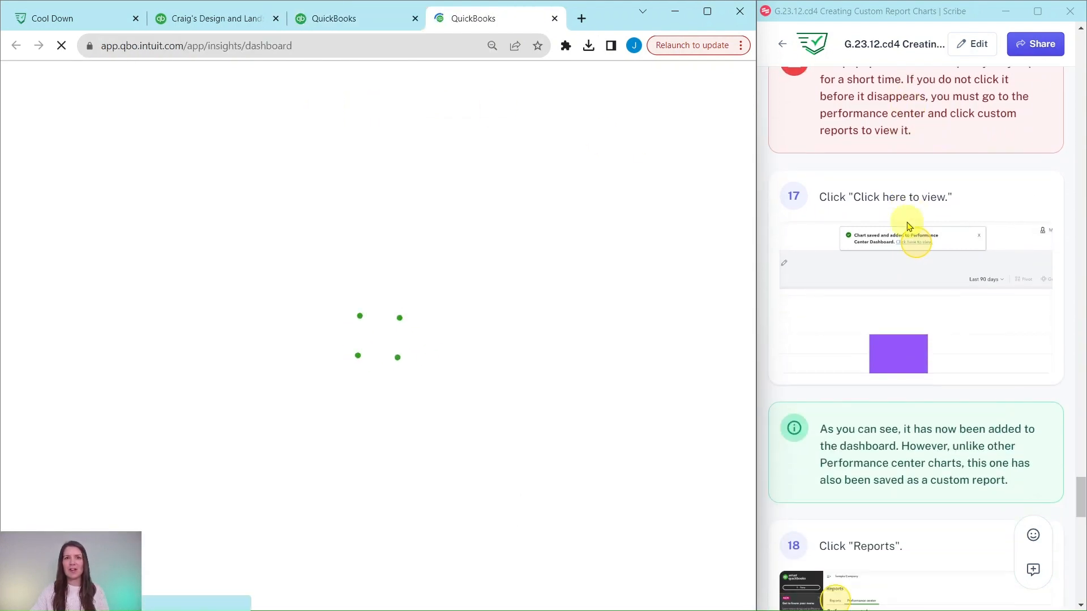
{"action": "scroll", "coordinate": [912, 218], "scroll_direction": "down", "scroll_amount": 3}
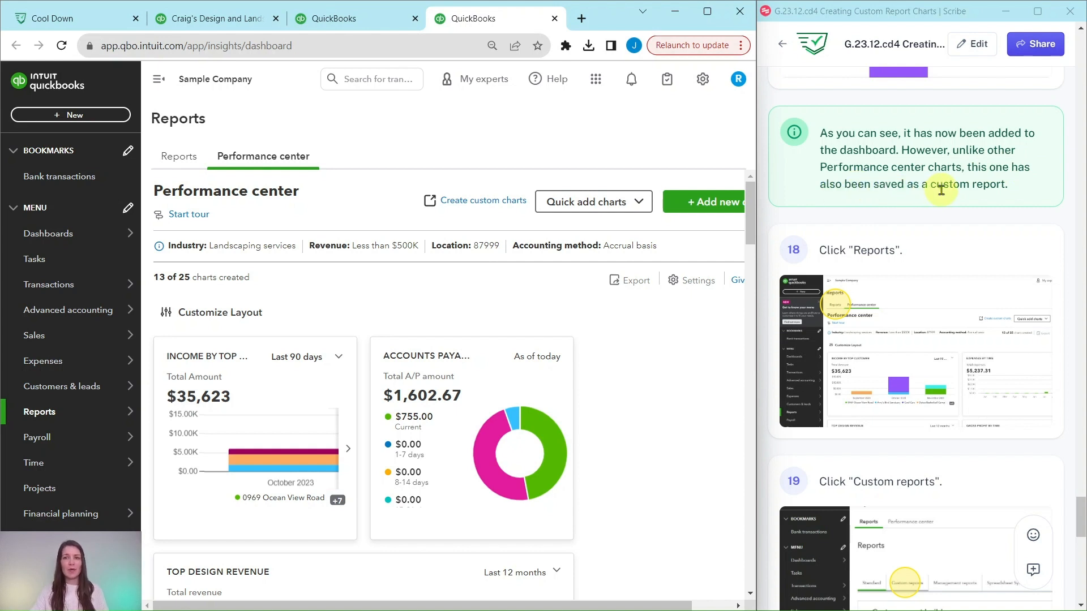
{"action": "scroll", "coordinate": [877, 227], "scroll_direction": "down", "scroll_amount": 1}
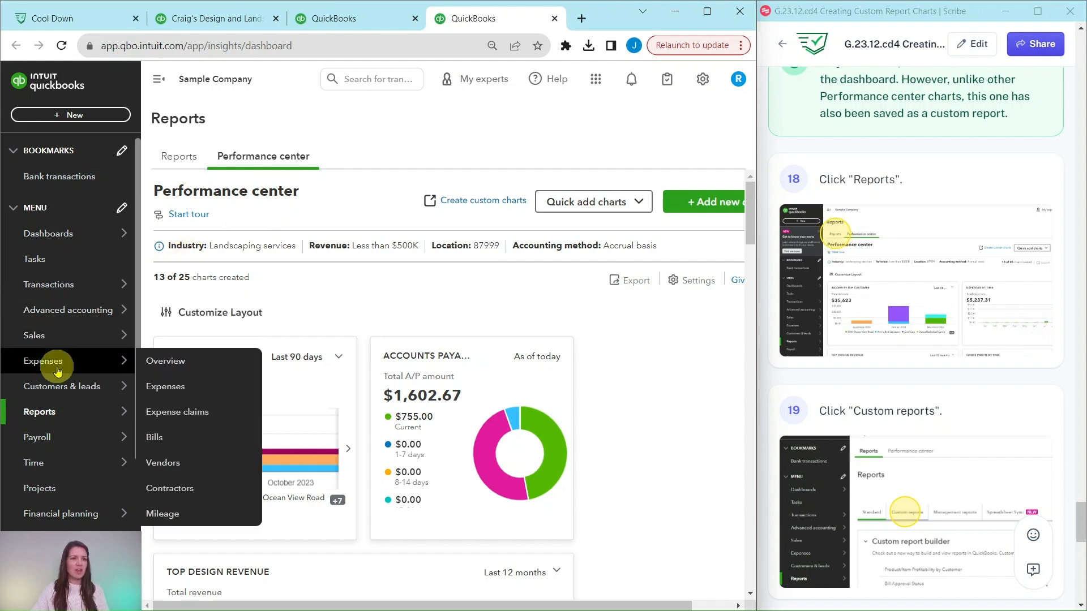
{"action": "mouse_move", "coordinate": [38, 407]}
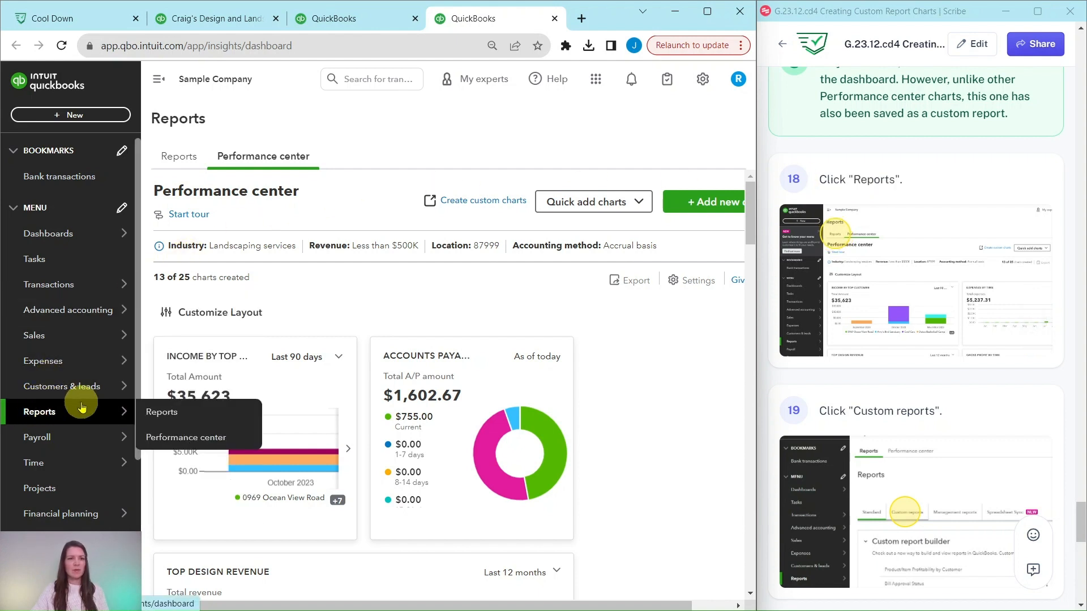
{"action": "left_click", "coordinate": [177, 161]}
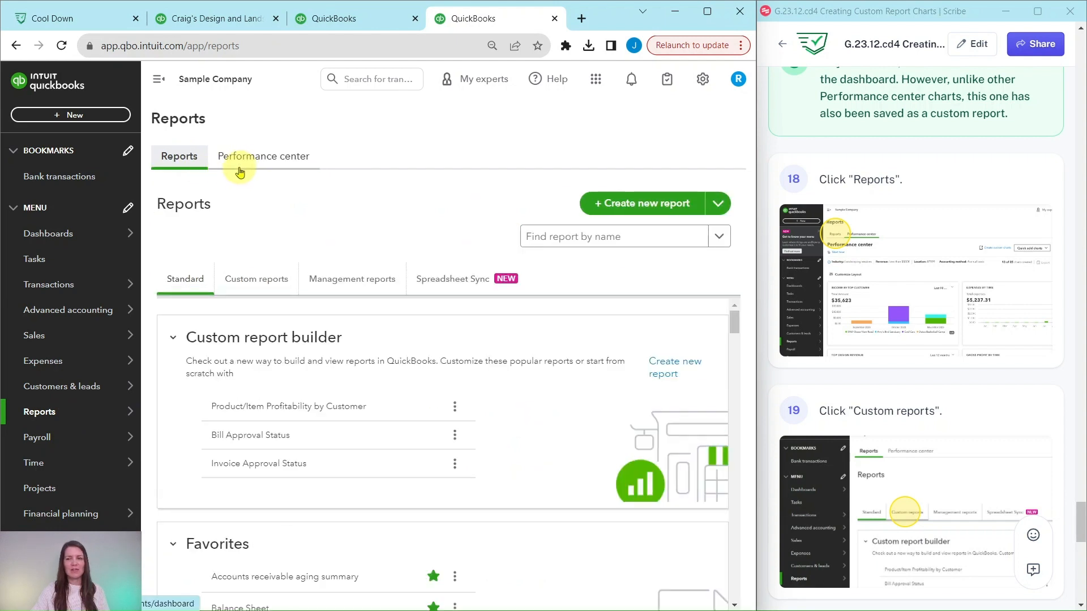
{"action": "left_click", "coordinate": [255, 288]}
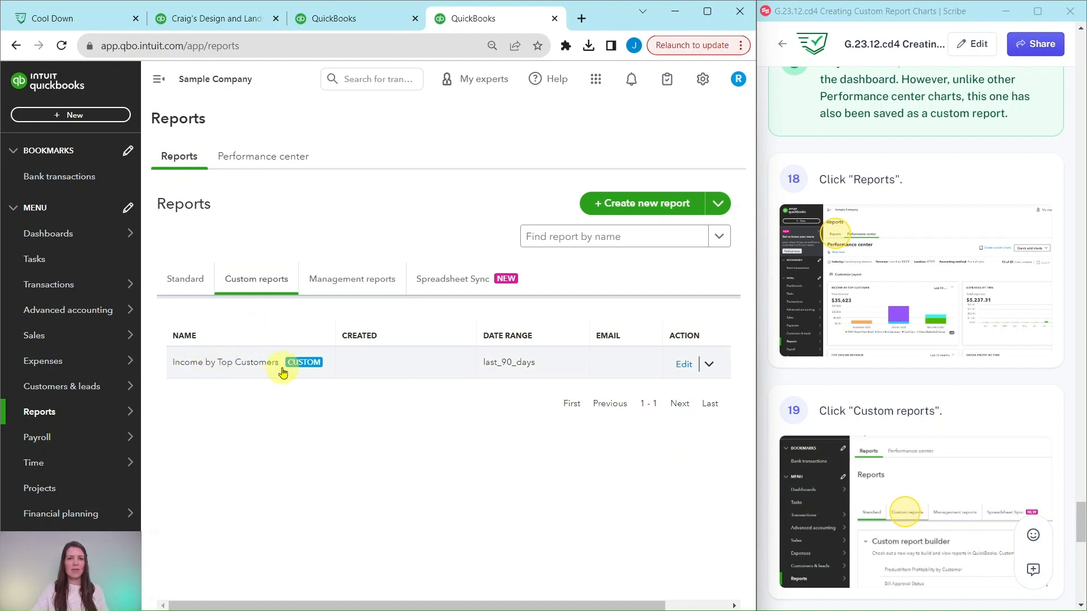
- Start creating a schedule for the Income by Top Customers report and review the workflow's recurrence and company email settings
{"action": "scroll", "coordinate": [892, 371], "scroll_direction": "down", "scroll_amount": 9}
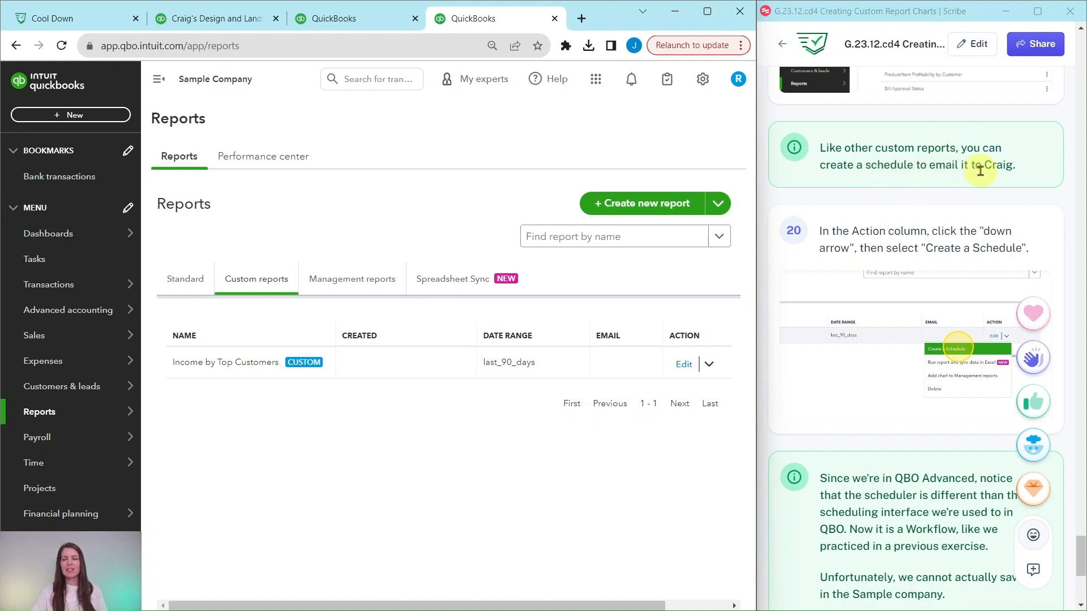
{"action": "left_click", "coordinate": [709, 365]}
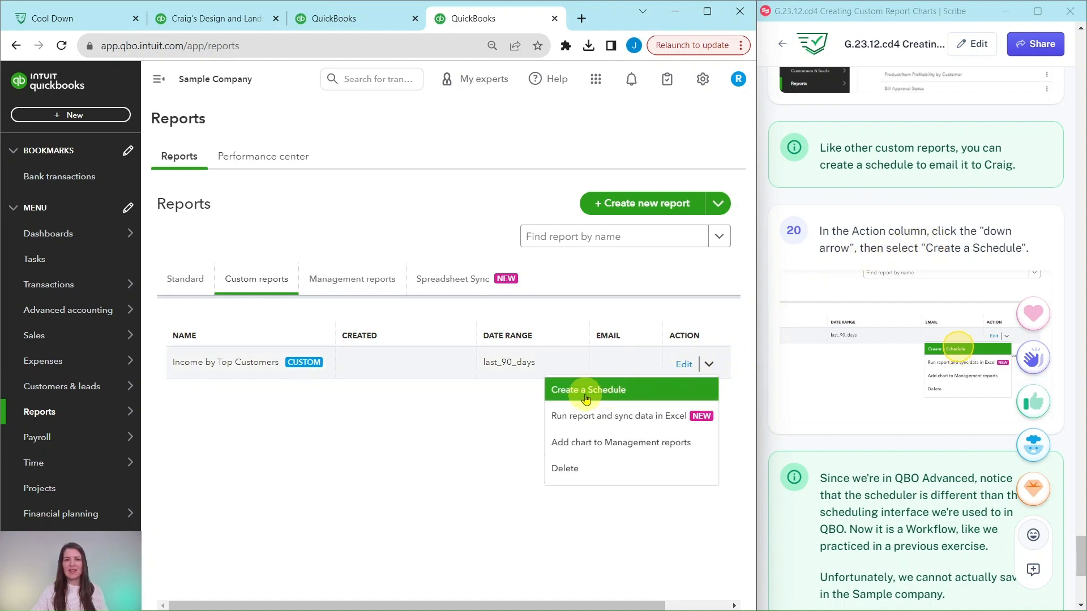
{"action": "left_click", "coordinate": [581, 395]}
{"action": "scroll", "coordinate": [920, 354], "scroll_direction": "down", "scroll_amount": 5}
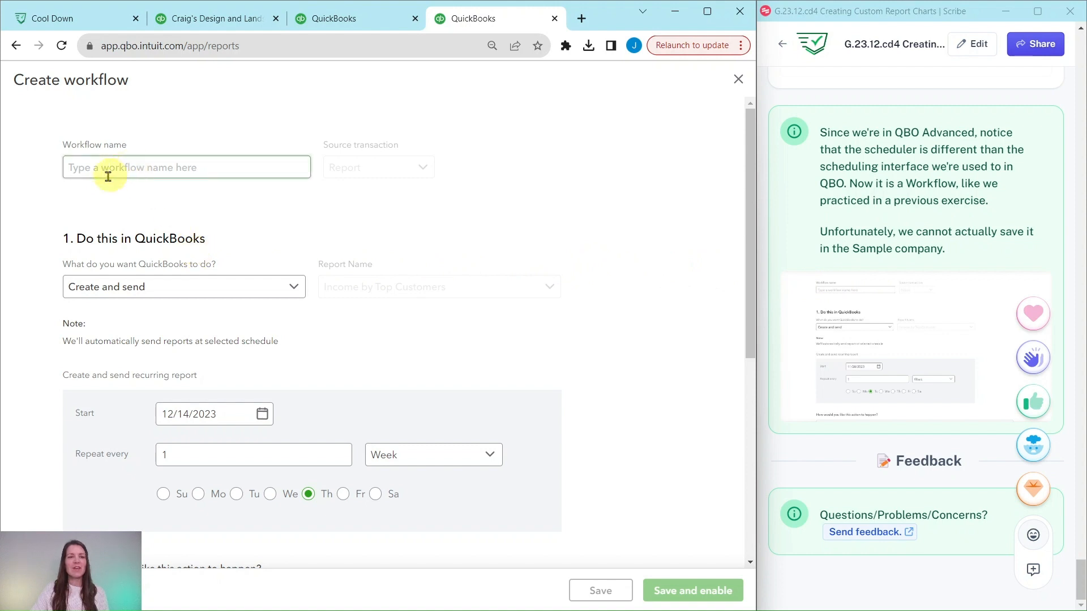
{"action": "scroll", "coordinate": [241, 405], "scroll_direction": "down", "scroll_amount": 1}
{"action": "scroll", "coordinate": [240, 403], "scroll_direction": "down", "scroll_amount": 4}
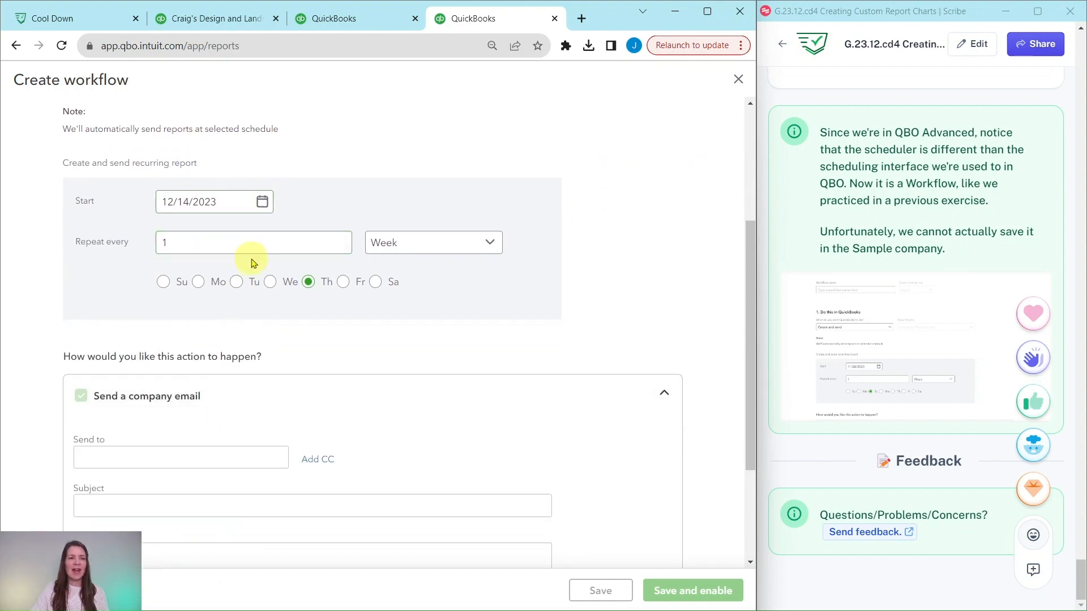
{"action": "scroll", "coordinate": [250, 259], "scroll_direction": "down", "scroll_amount": 3}
{"action": "scroll", "coordinate": [436, 440], "scroll_direction": "up", "scroll_amount": 8}
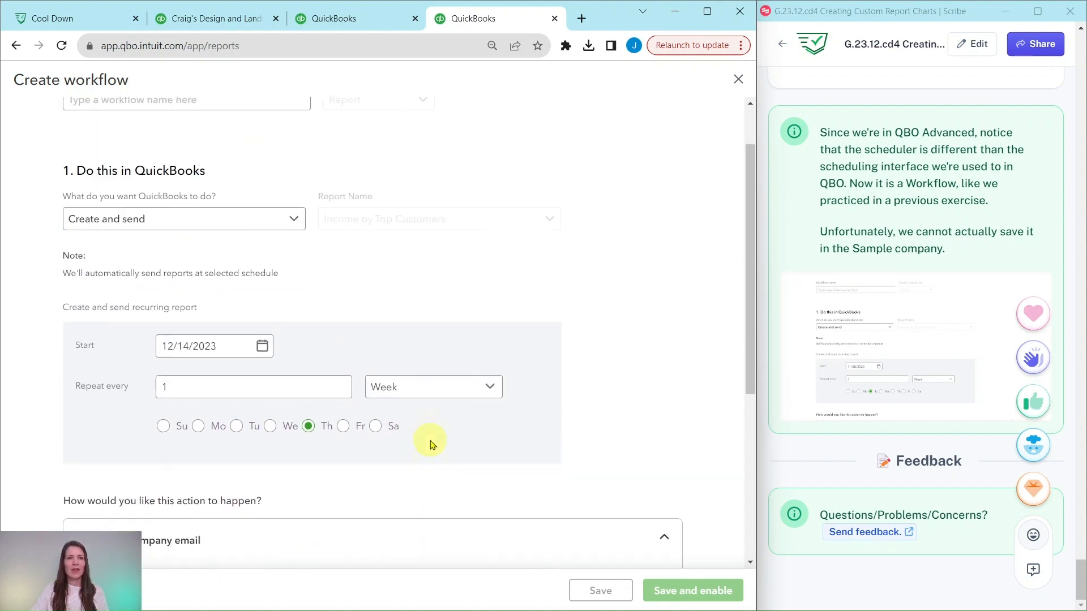